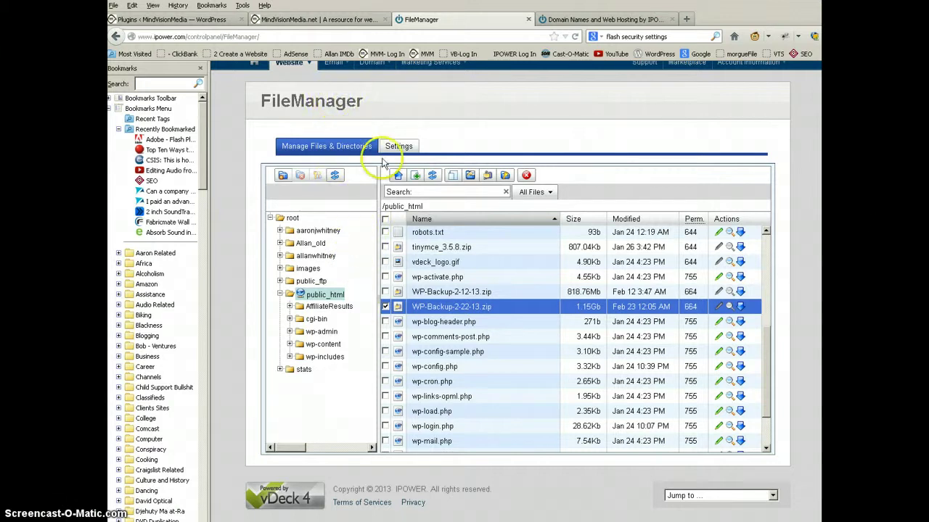
# Select all items in the public_html folder and clear the selection again
pyautogui.click(385, 219)
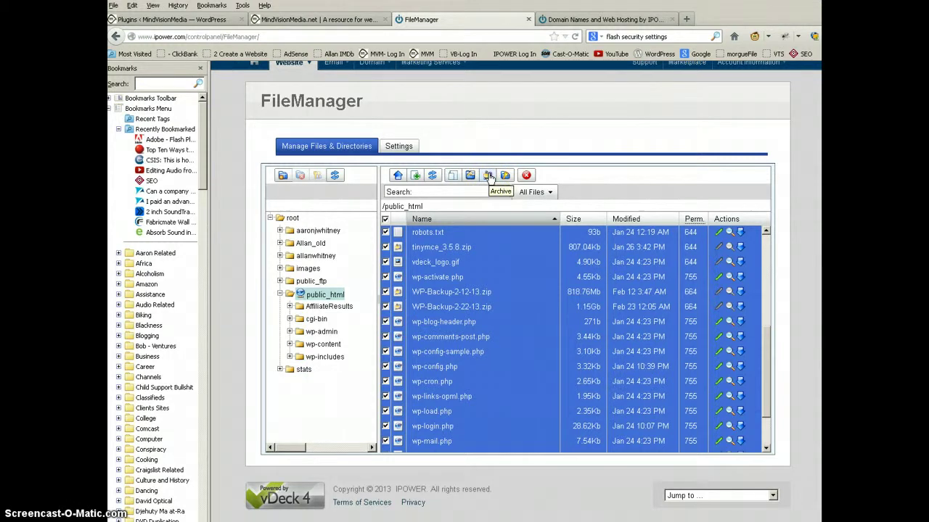
pyautogui.click(385, 219)
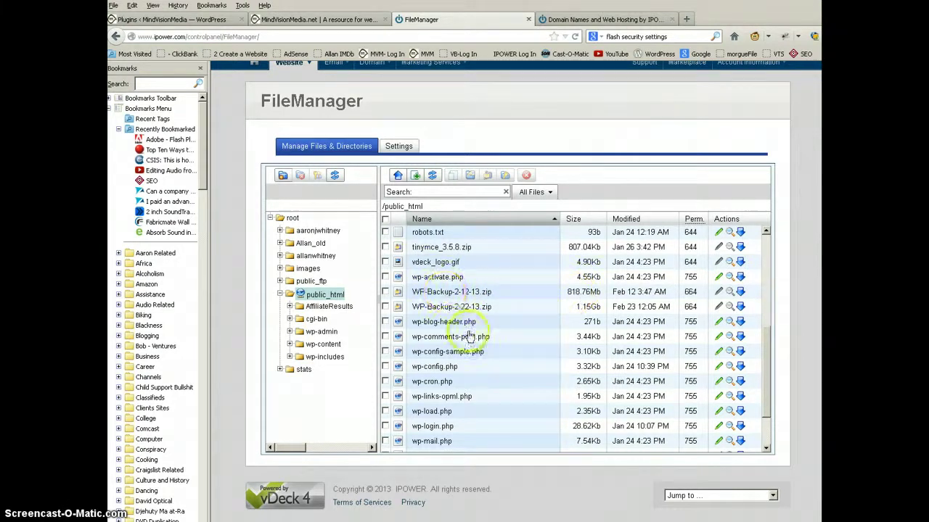
# Select the WP-Backup-2-22-13.zip archive in public_html and start downloading it
pyautogui.scroll(5, 475, 337)
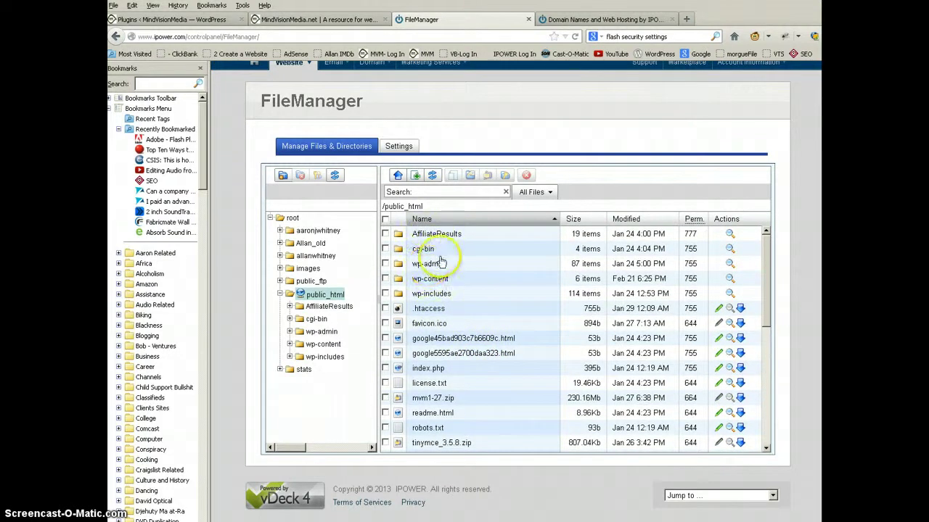
pyautogui.scroll(-4, 476, 338)
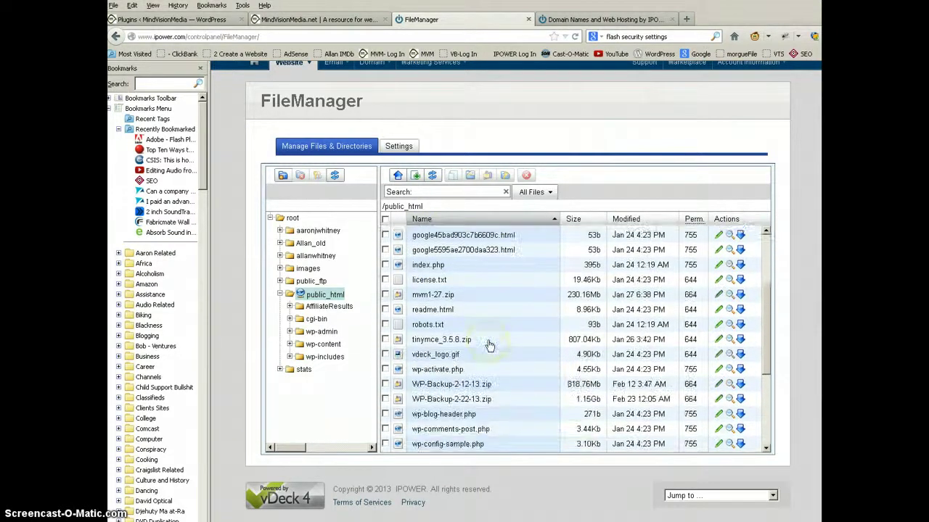
pyautogui.scroll(-2, 488, 346)
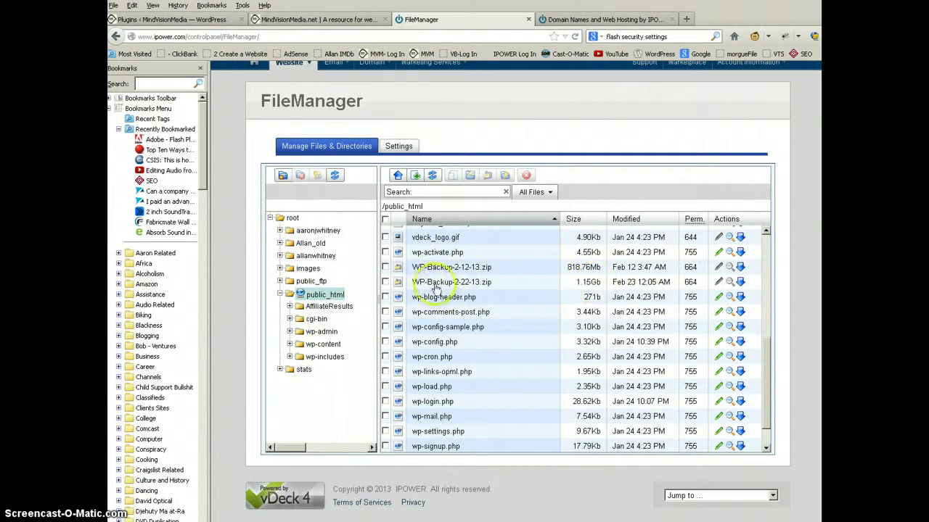
pyautogui.click(385, 281)
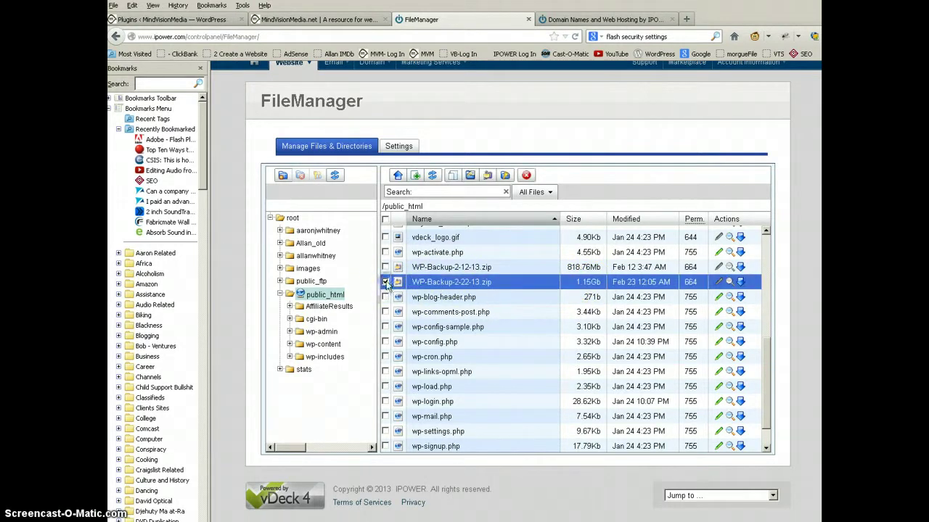
pyautogui.click(741, 283)
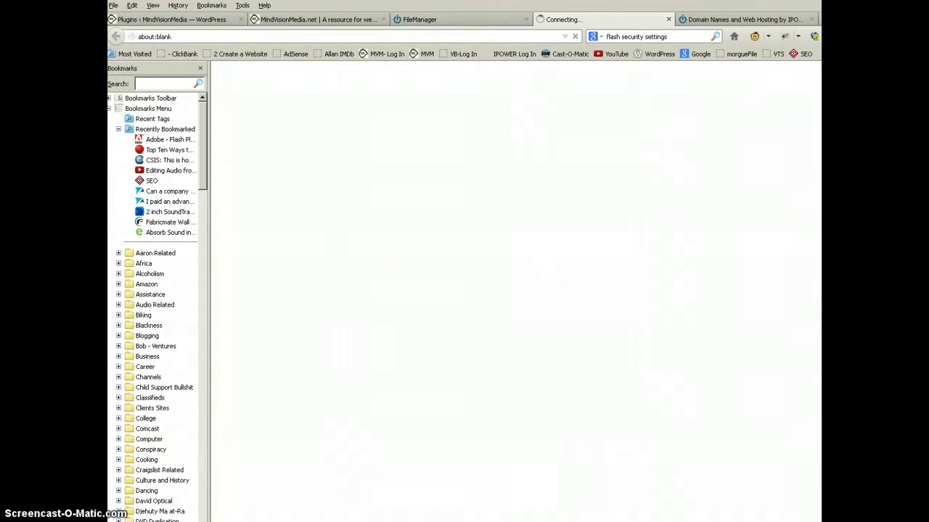
# Switch to the WordPress Plugins page, copy the entire installed plugins list and paste it into a Word document
pyautogui.click(201, 21)
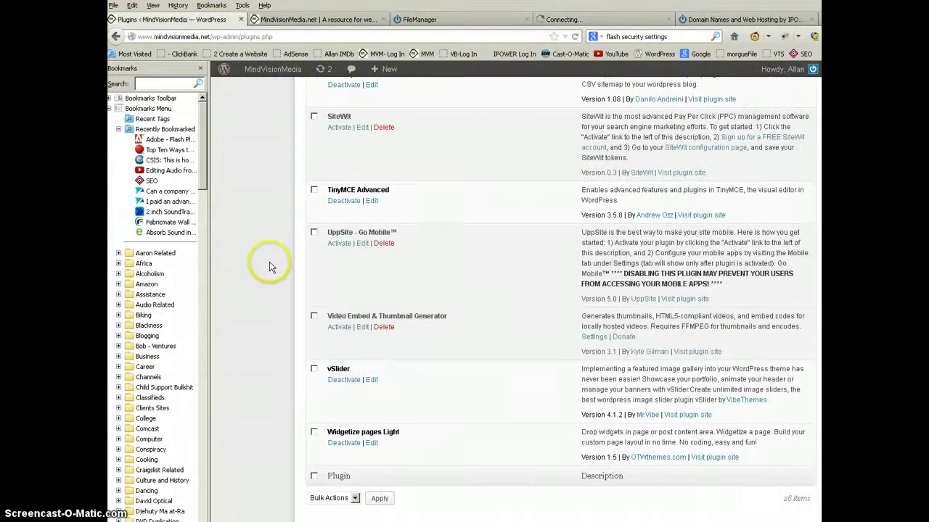
pyautogui.scroll(5, 269, 266)
pyautogui.scroll(12, 268, 260)
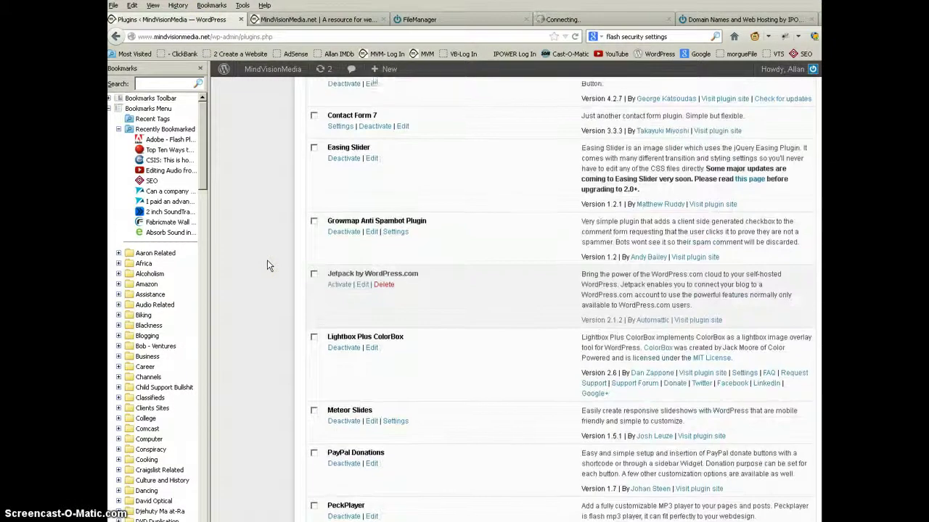
pyautogui.scroll(3, 267, 265)
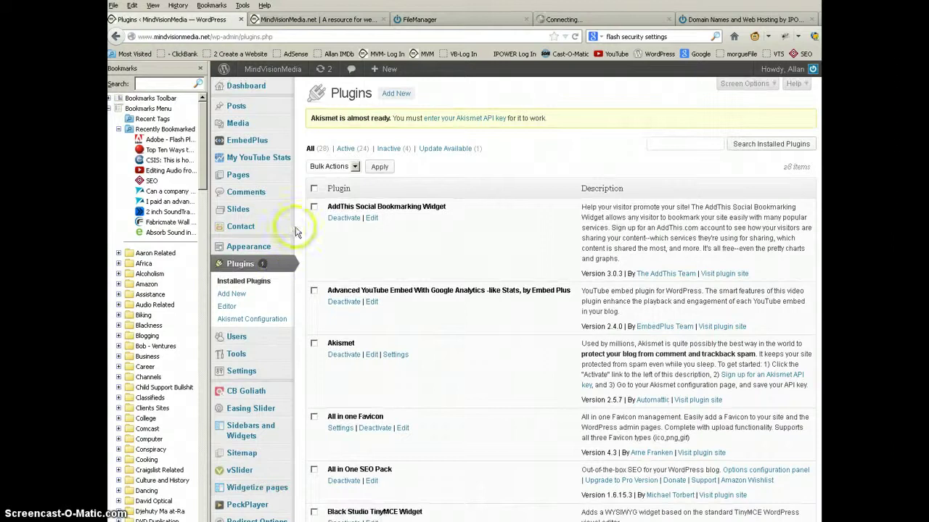
pyautogui.moveTo(327, 206); pyautogui.dragTo(516, 491)
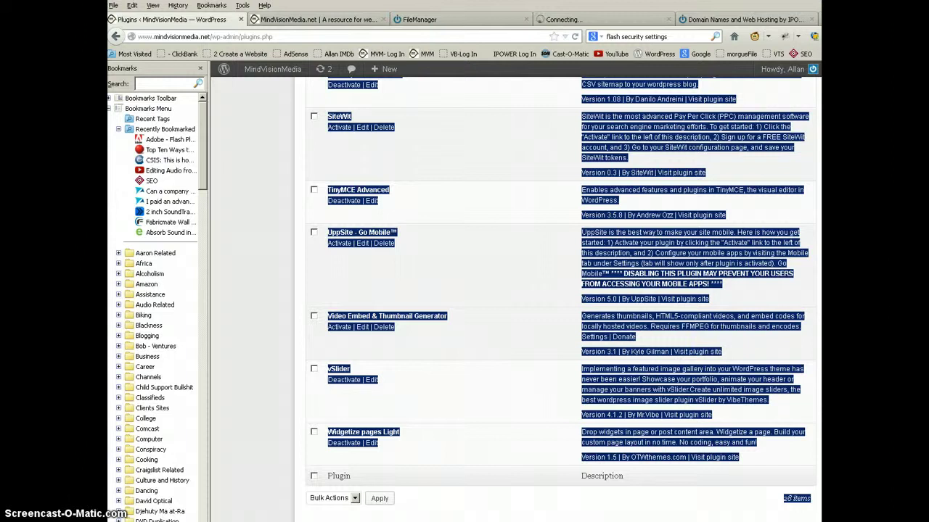
pyautogui.click(574, 520)
pyautogui.click(520, 337)
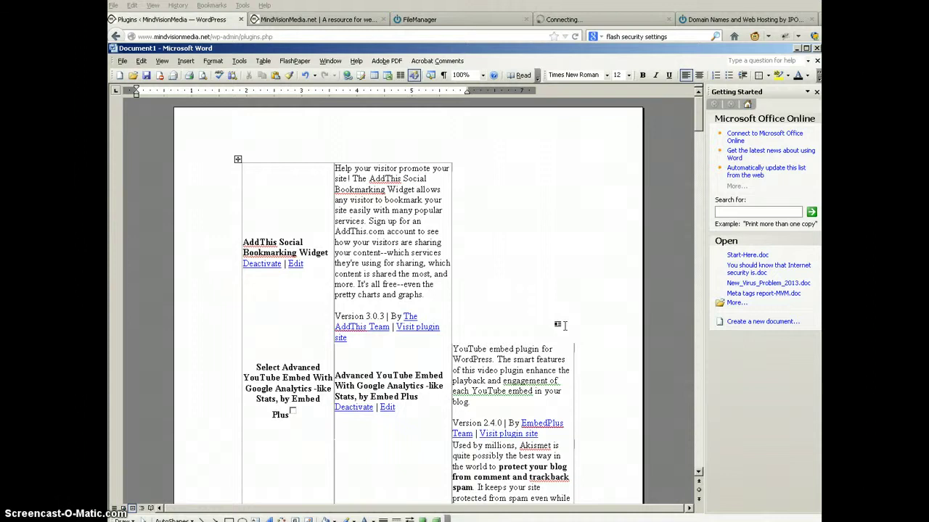
# Look through the pasted plugin list in the Word document from beginning to end and return to its start
pyautogui.click(592, 323)
pyautogui.scroll(-12, 597, 321)
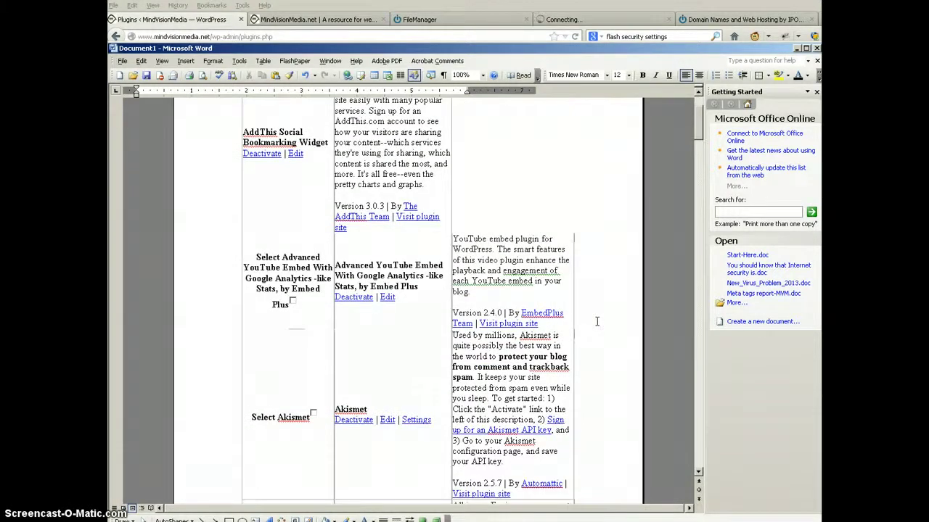
pyautogui.scroll(-14, 597, 321)
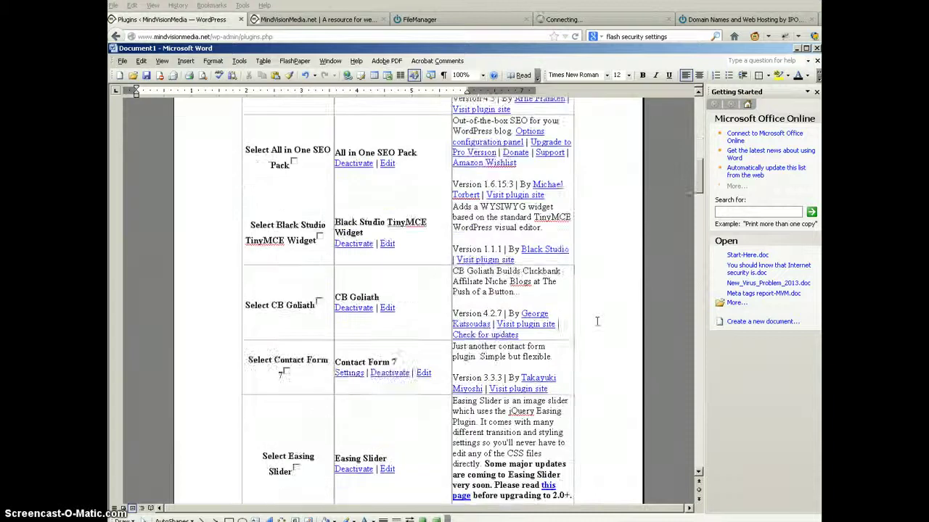
pyautogui.scroll(-14, 597, 322)
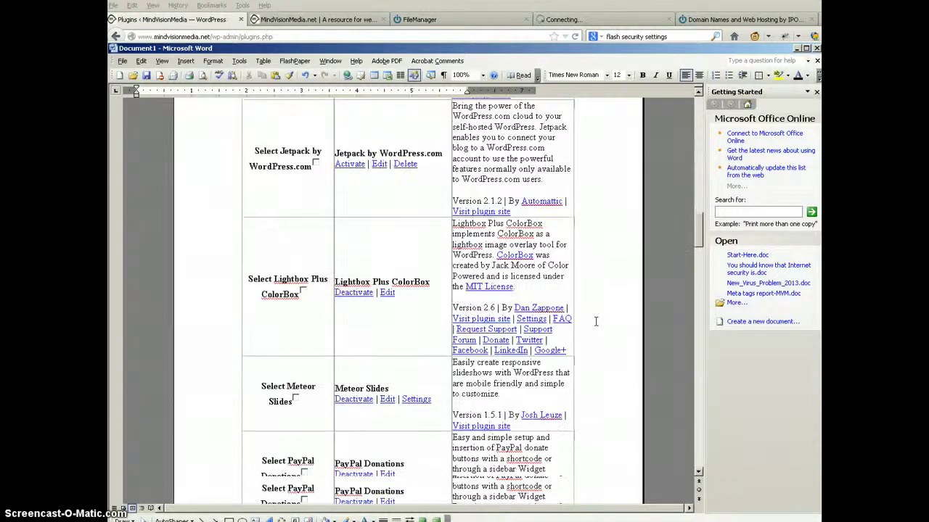
pyautogui.scroll(-14, 594, 321)
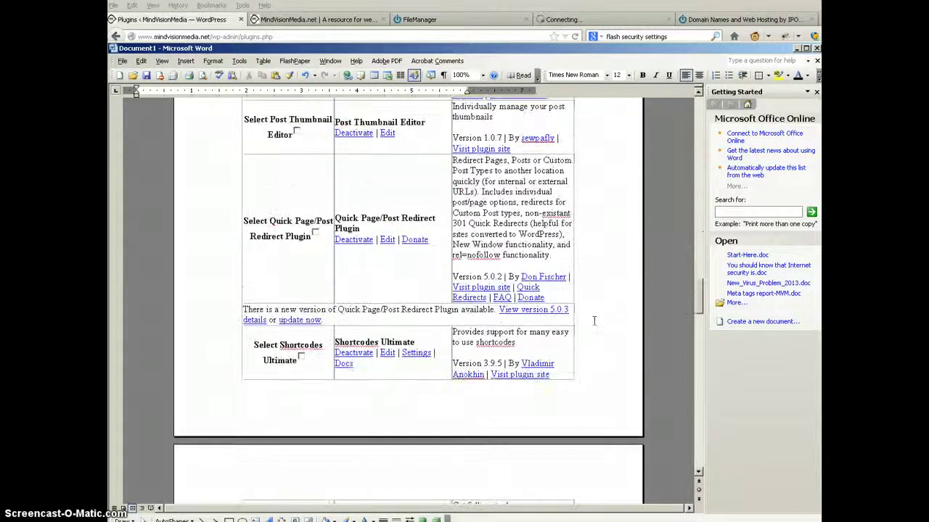
pyautogui.scroll(-14, 594, 320)
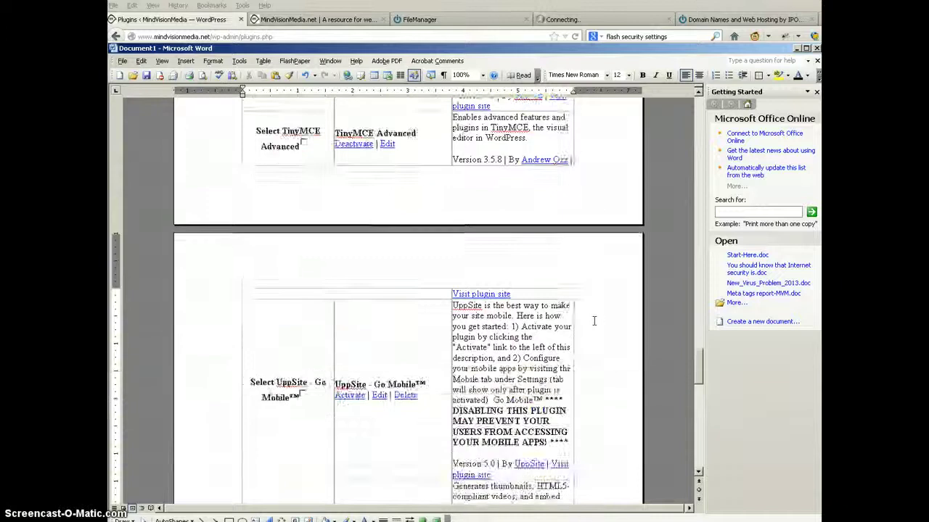
pyautogui.scroll(-1, 594, 321)
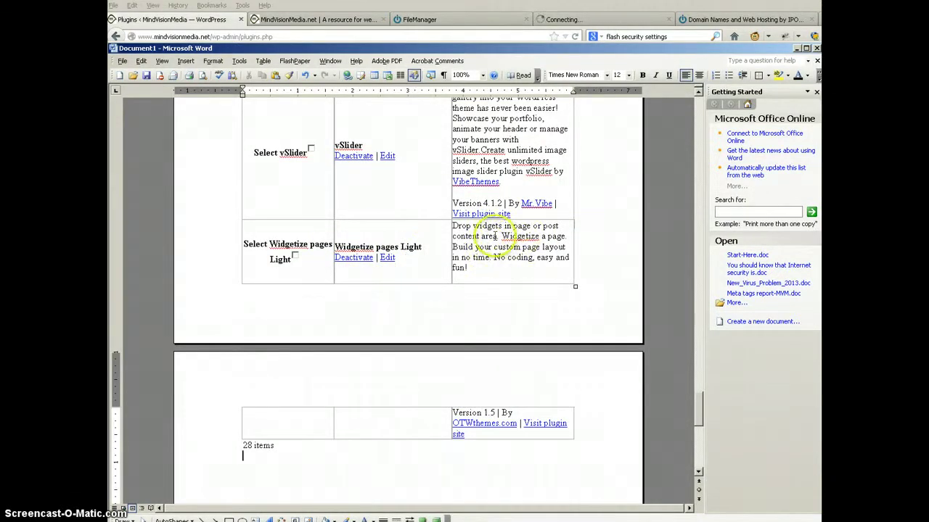
pyautogui.scroll(-4, 603, 330)
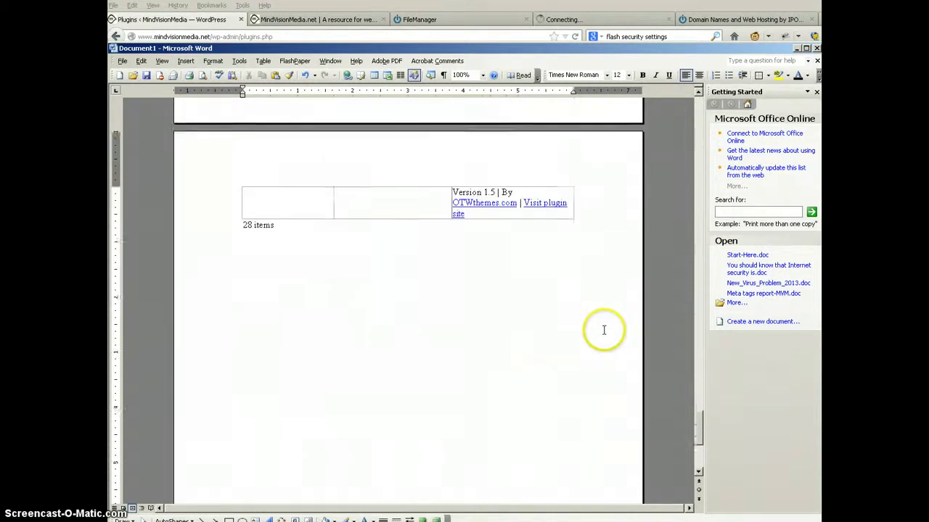
pyautogui.scroll(20, 603, 330)
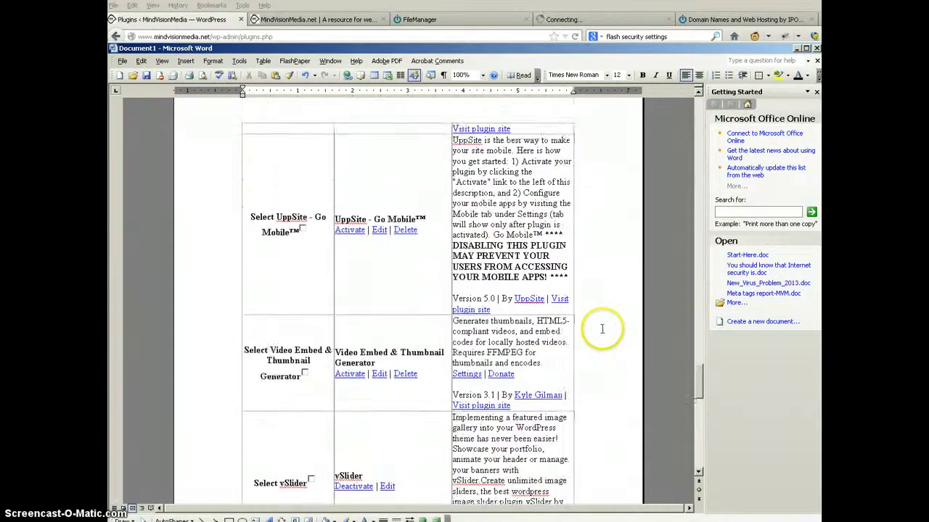
pyautogui.scroll(15, 600, 328)
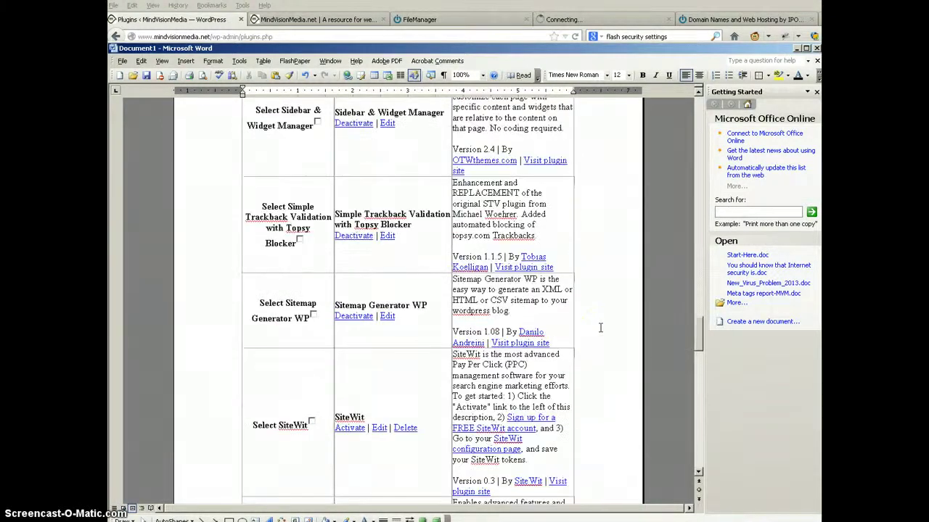
pyautogui.scroll(15, 600, 328)
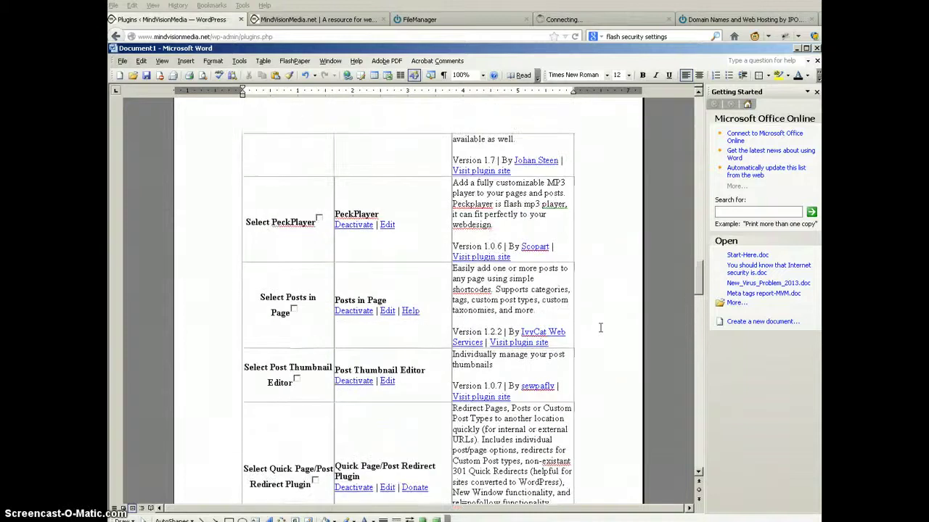
pyautogui.scroll(15, 600, 327)
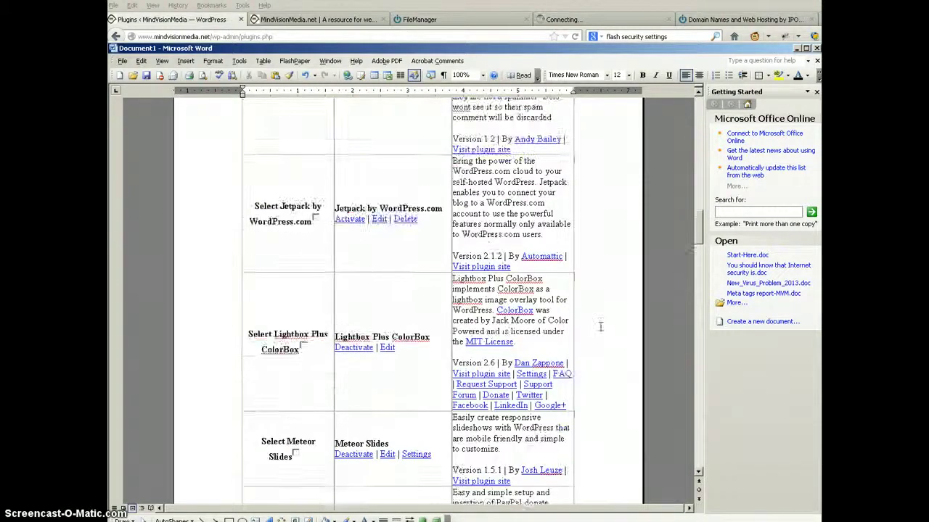
pyautogui.scroll(15, 600, 327)
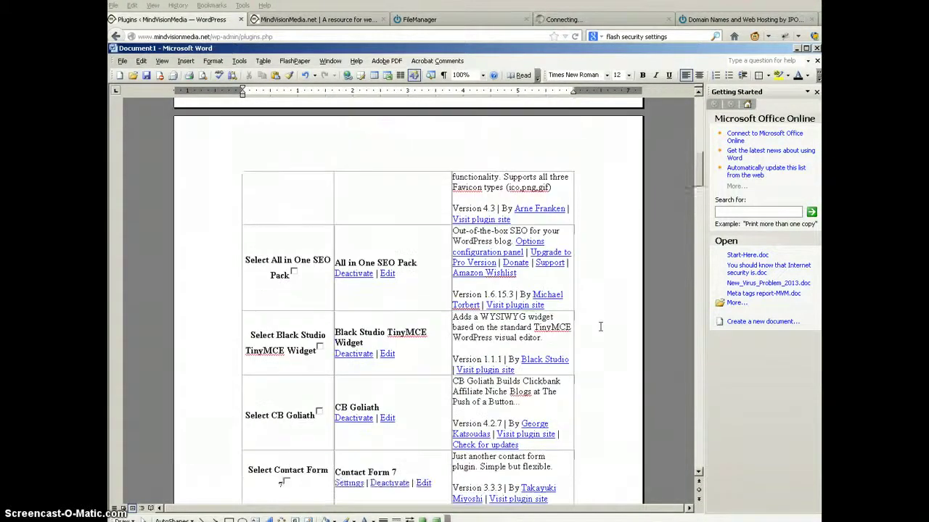
pyautogui.scroll(15, 600, 326)
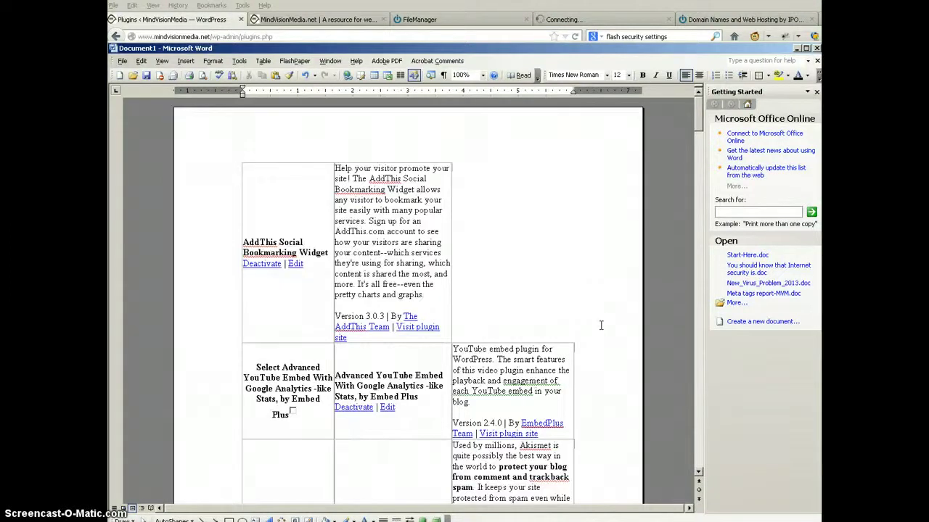
pyautogui.click(601, 325)
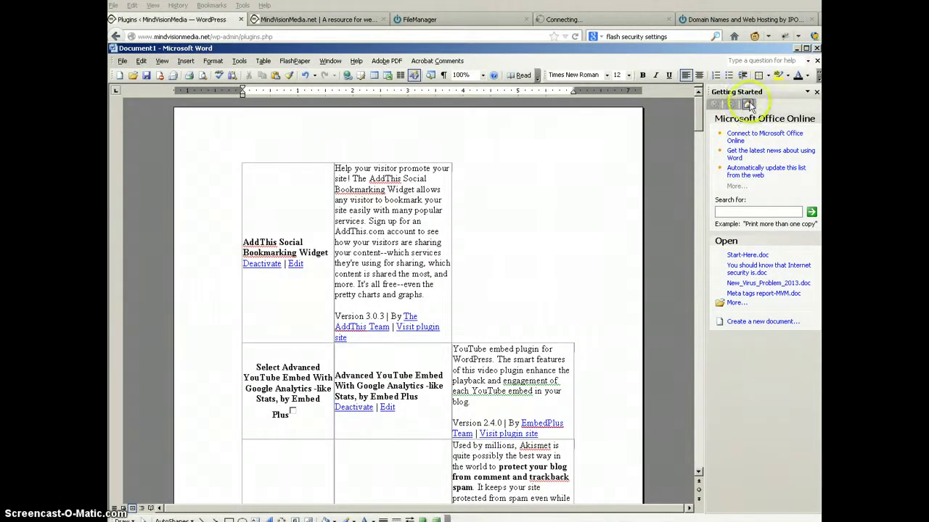
# Minimize Word and clear the text selection on the WordPress Plugins page
pyautogui.click(796, 48)
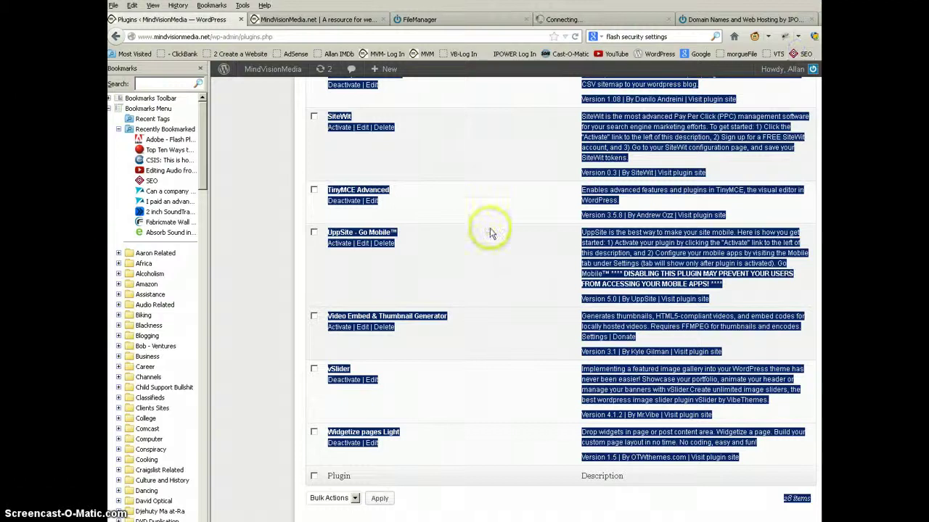
pyautogui.click(490, 230)
pyautogui.scroll(5, 490, 230)
pyautogui.scroll(10, 490, 229)
pyautogui.scroll(1, 489, 232)
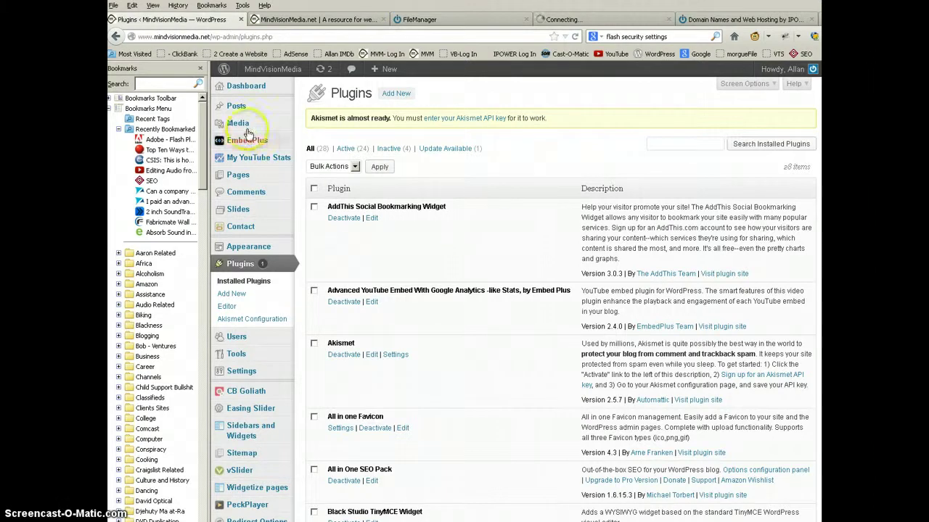
# Open the E-Business page for editing from the WordPress Pages list and view its content through to the end
pyautogui.click(237, 176)
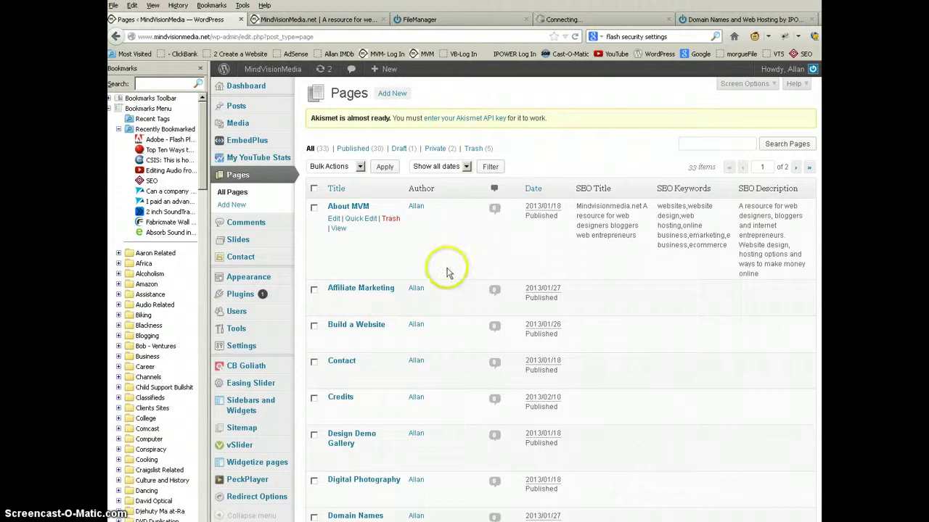
pyautogui.scroll(-5, 450, 296)
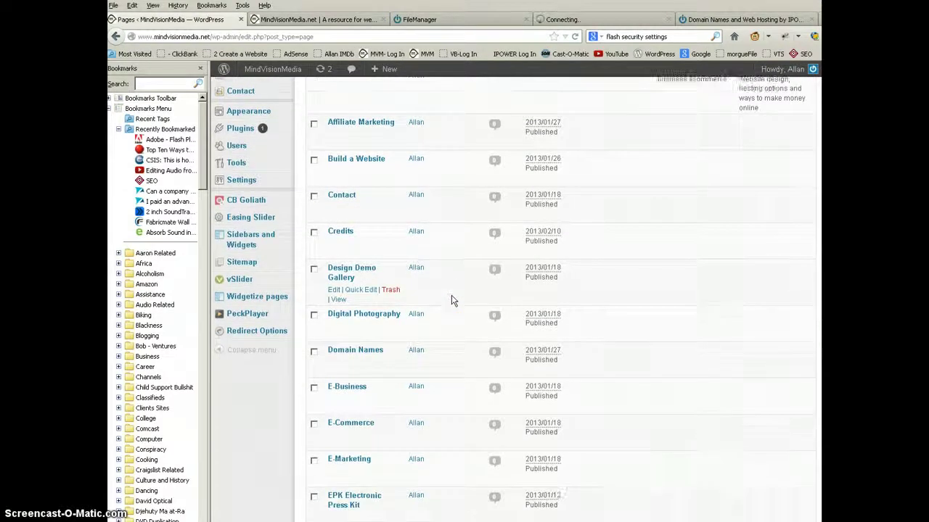
pyautogui.scroll(-1, 450, 300)
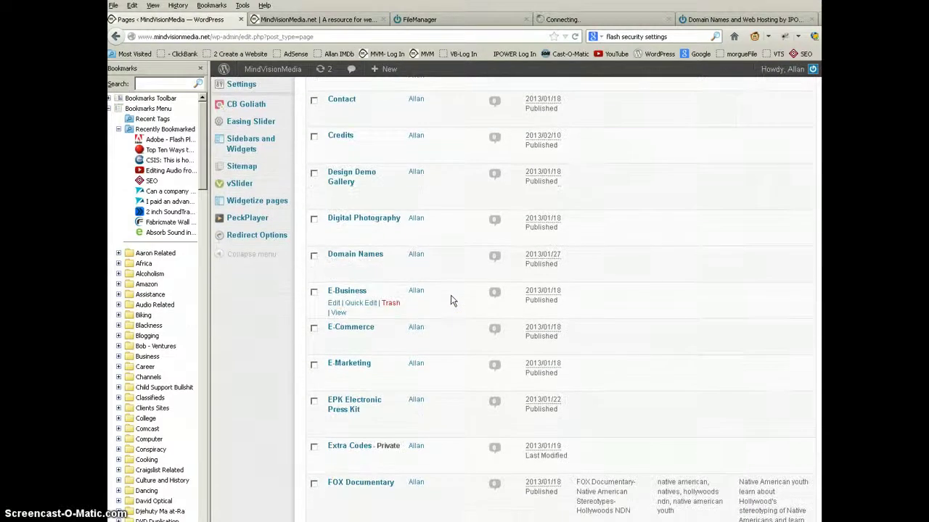
pyautogui.click(333, 304)
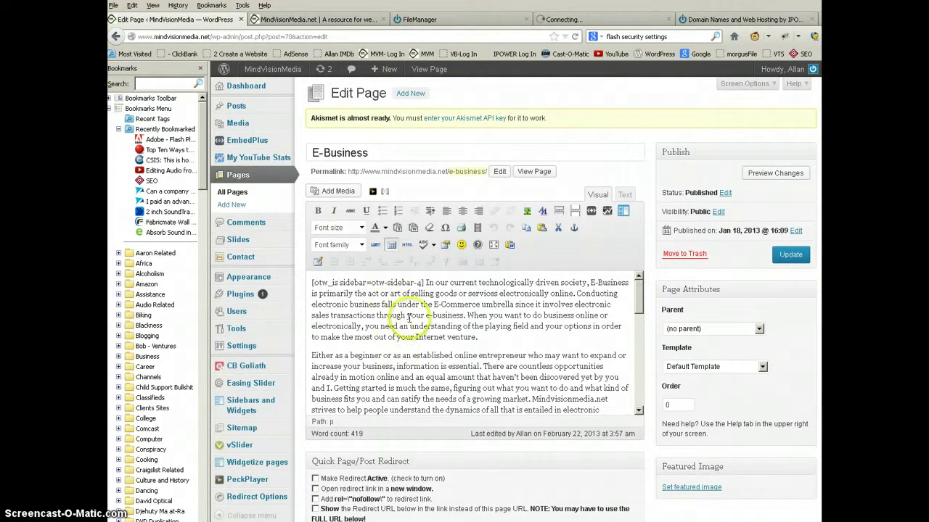
pyautogui.scroll(-5, 435, 324)
pyautogui.scroll(-1, 439, 325)
# Return to the iPower FileManager and move the WP-Backup-2-22-13.zip download dialog clear of the selected archive's row
pyautogui.moveTo(263, 75)
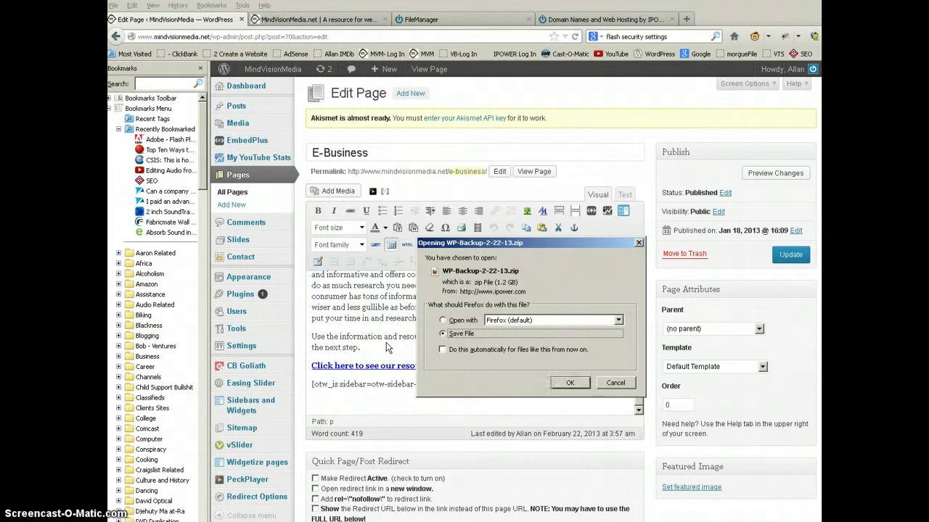
pyautogui.click(463, 320)
pyautogui.click(477, 22)
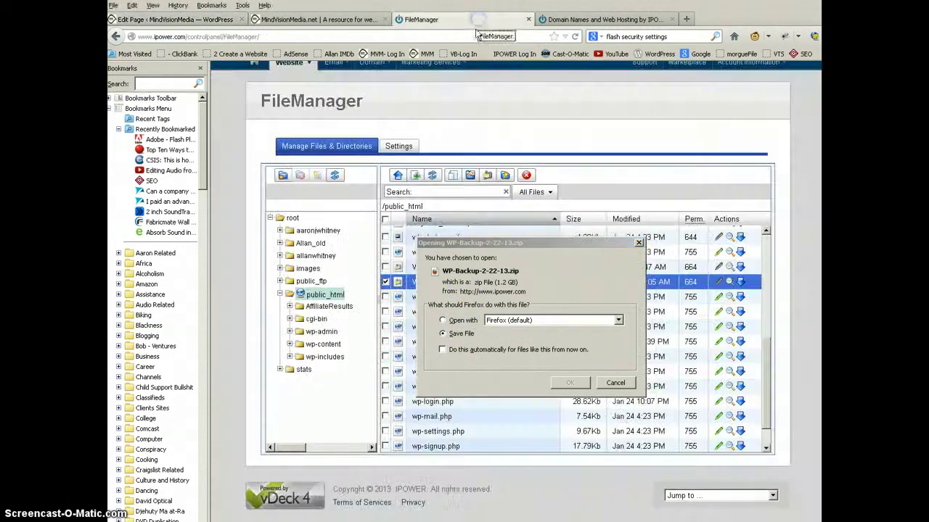
pyautogui.click(479, 289)
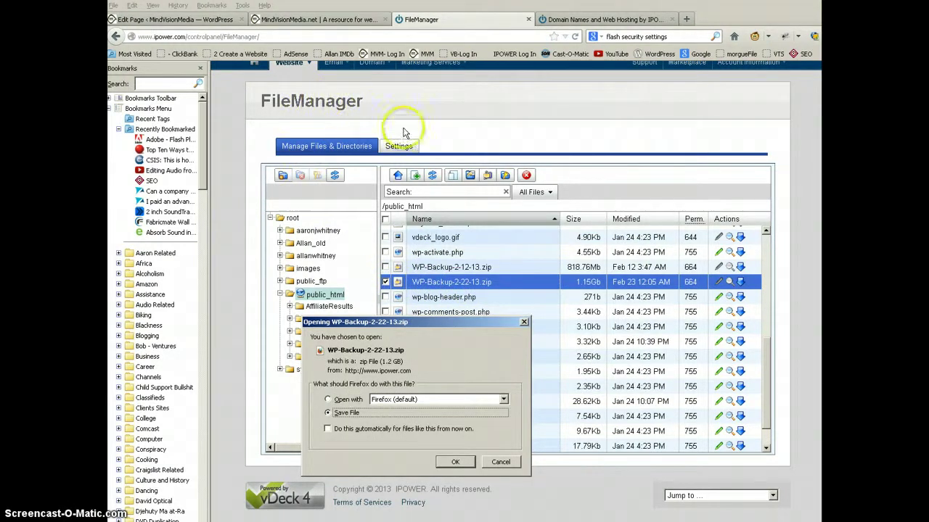
# Save WP-Backup-2-22-13.zip to the Downloads folder and minimize the download progress window
pyautogui.scroll(2, 328, 98)
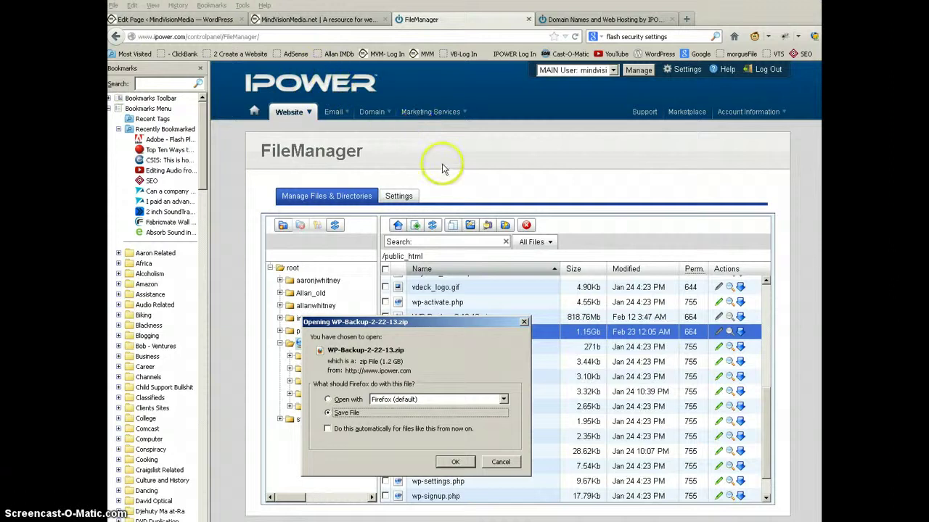
pyautogui.scroll(-2, 499, 173)
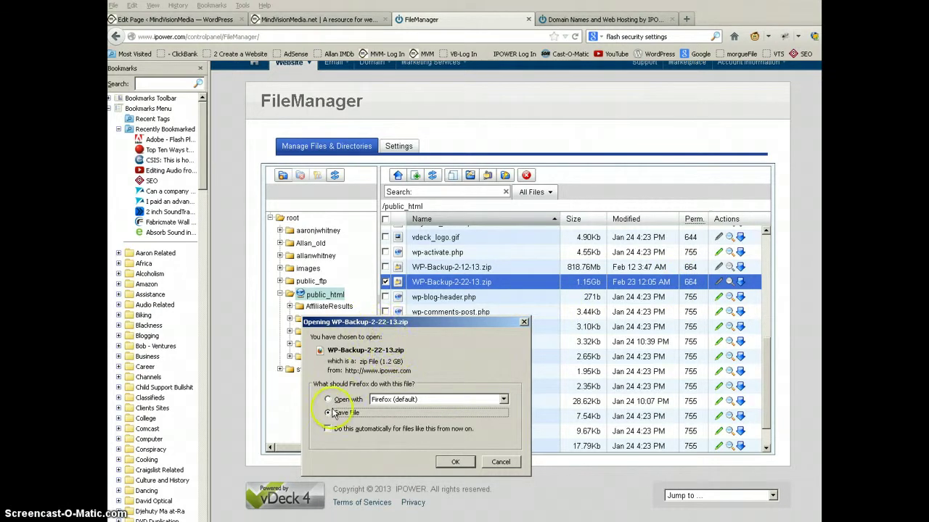
pyautogui.click(451, 462)
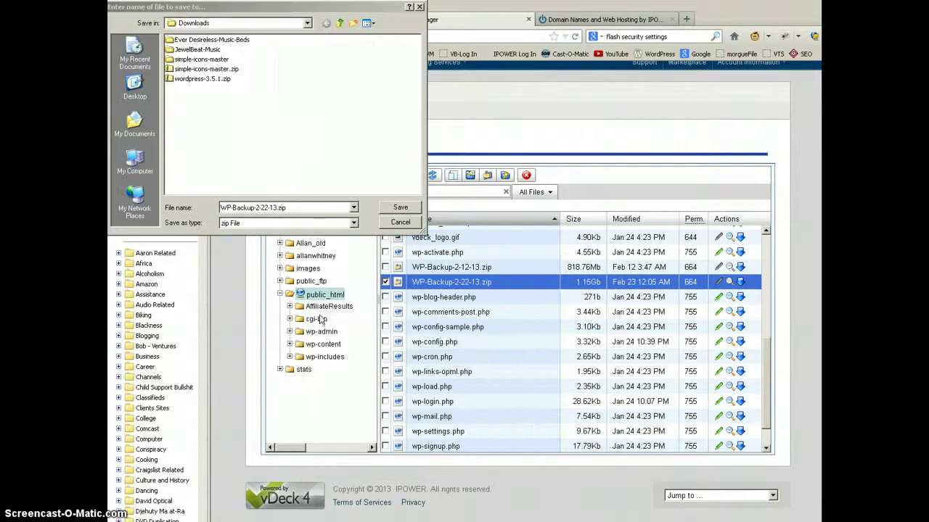
pyautogui.click(398, 208)
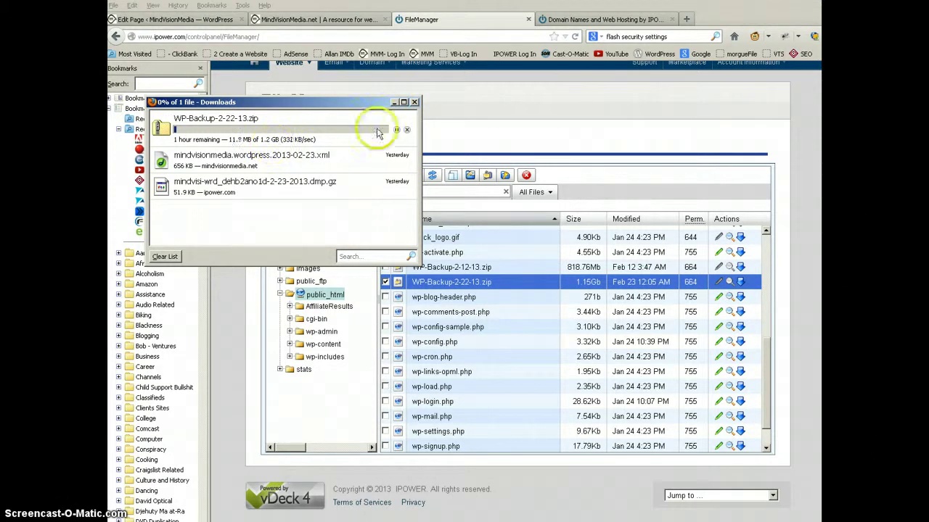
pyautogui.click(392, 101)
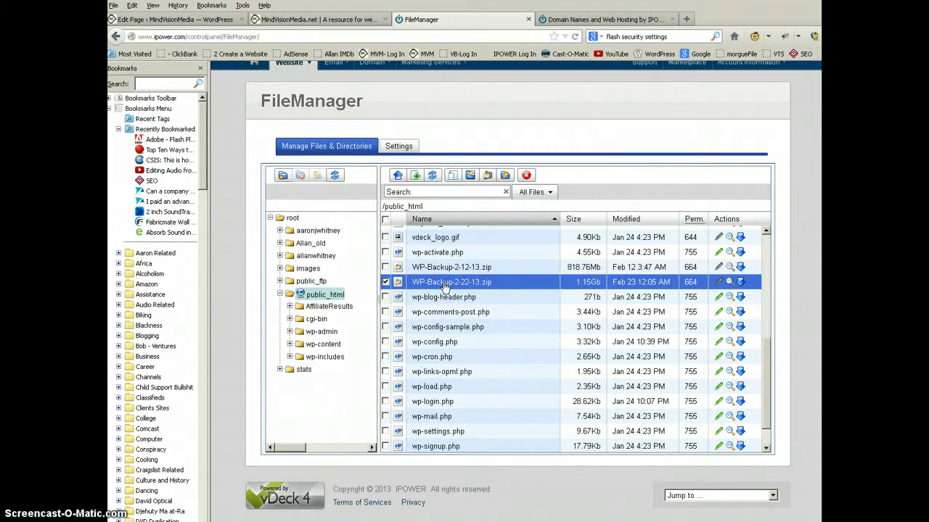
# Return to the E-Business page editor in WordPress and look through its content from beginning to end
pyautogui.moveTo(444, 298); pyautogui.dragTo(436, 273)
pyautogui.click(192, 21)
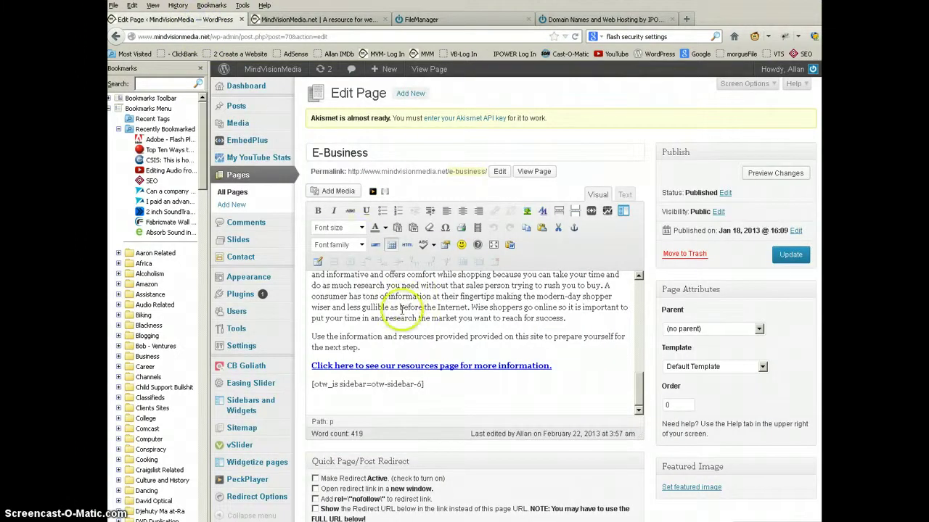
pyautogui.scroll(8, 444, 330)
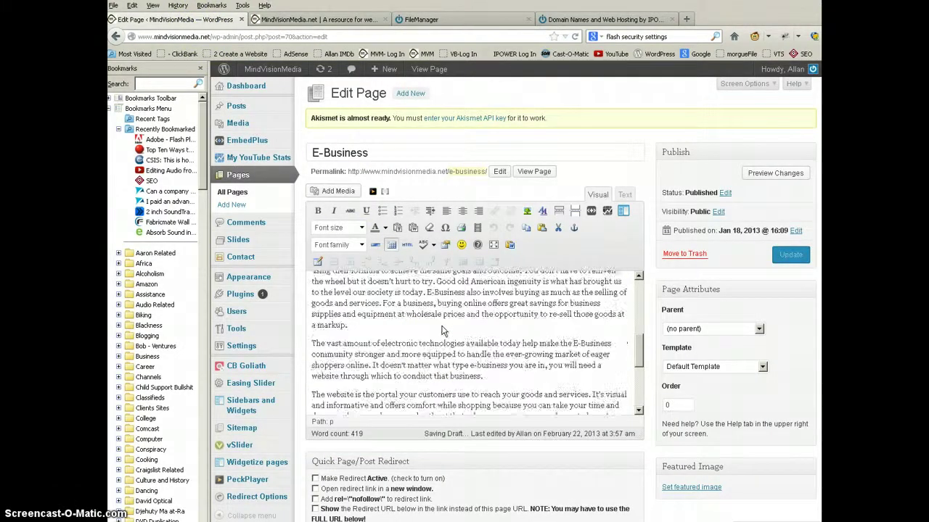
pyautogui.scroll(3, 444, 330)
pyautogui.scroll(-8, 444, 330)
pyautogui.scroll(-3, 442, 328)
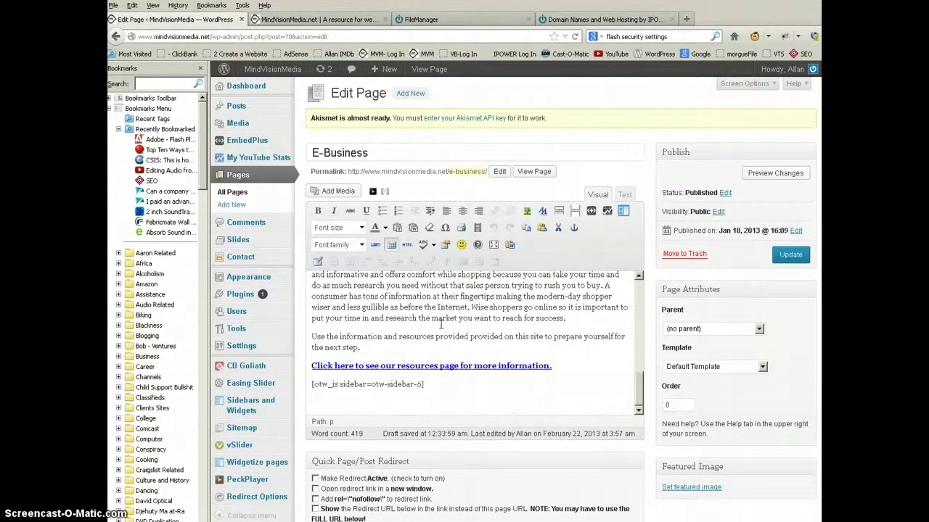
pyautogui.scroll(10, 440, 325)
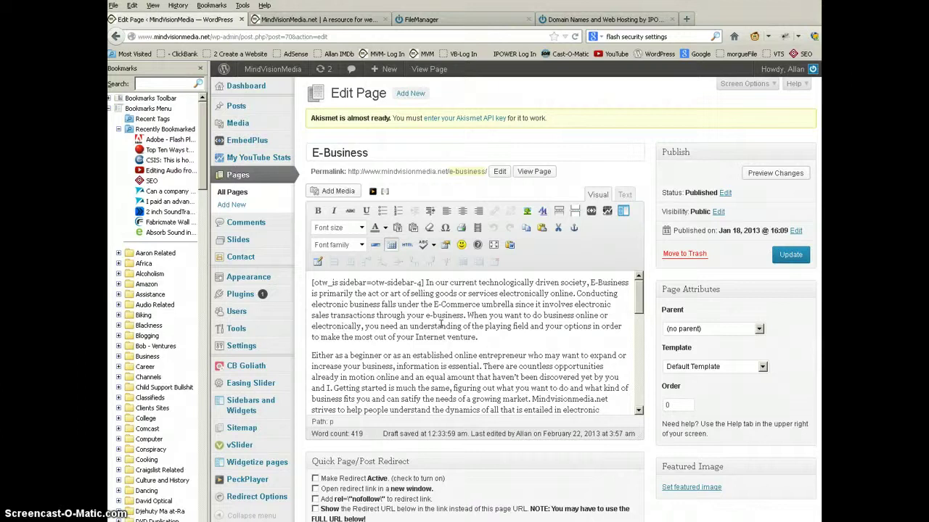
# Copy the entire E-Business page content and paste it into a new blank Notepad document
pyautogui.click(310, 284)
pyautogui.hotkey('ctrl', 'a')
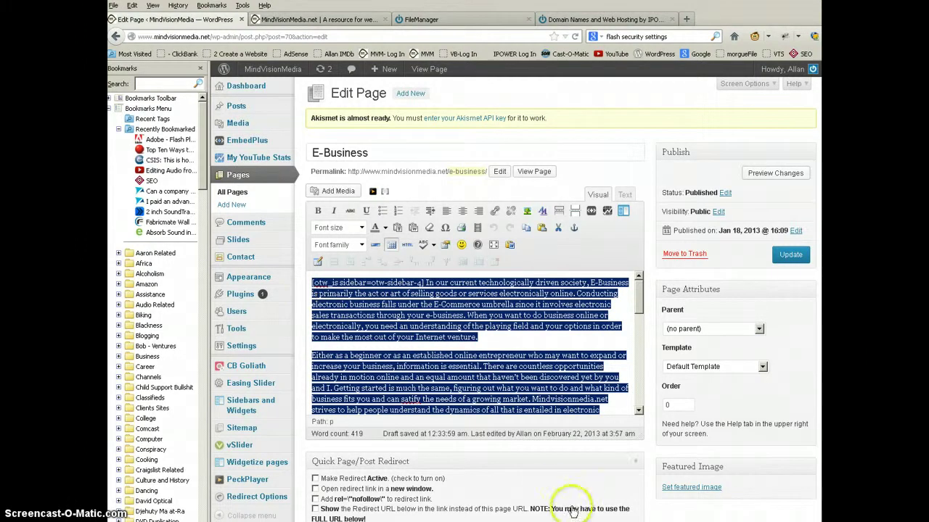
pyautogui.hotkey('alt', 'Tab')
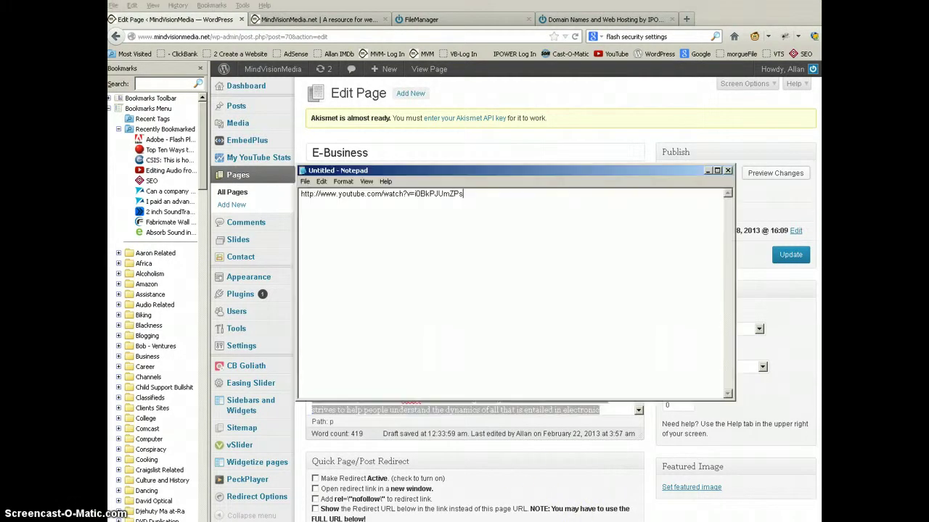
pyautogui.click(708, 171)
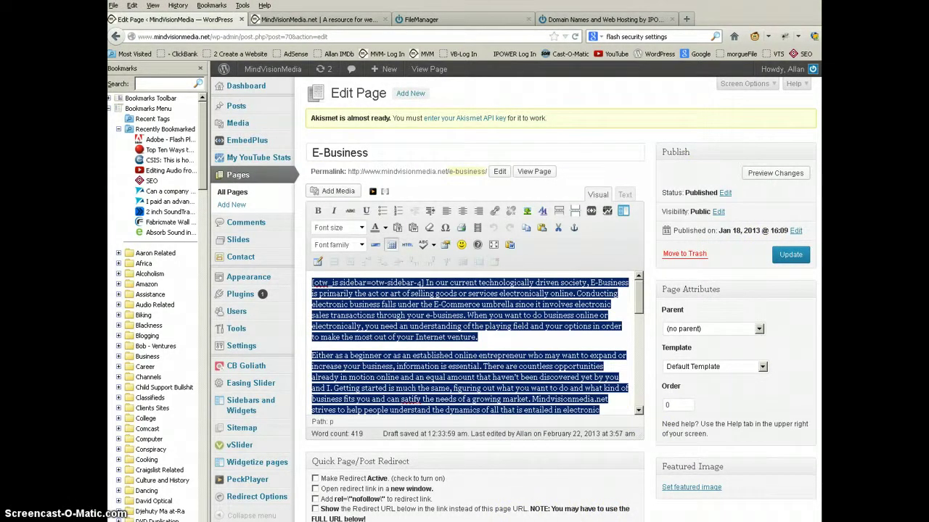
pyautogui.press('super')
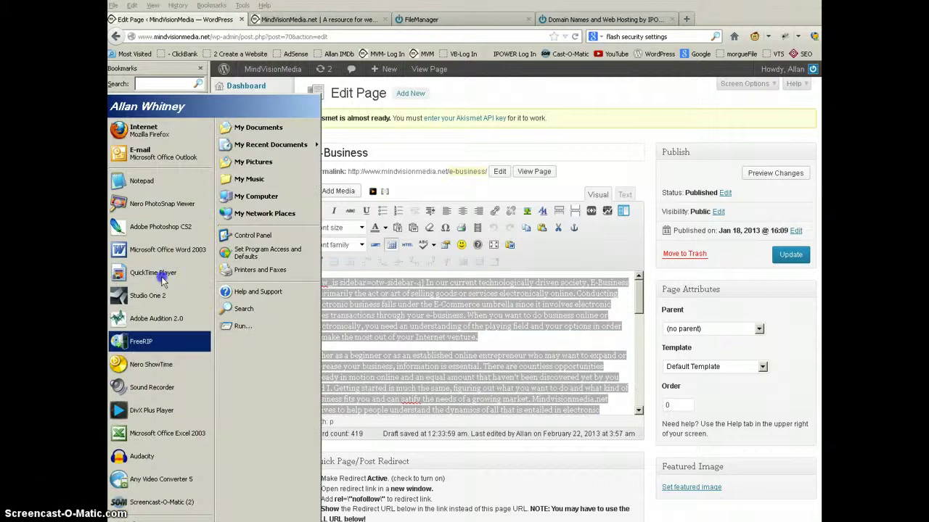
pyautogui.click(161, 187)
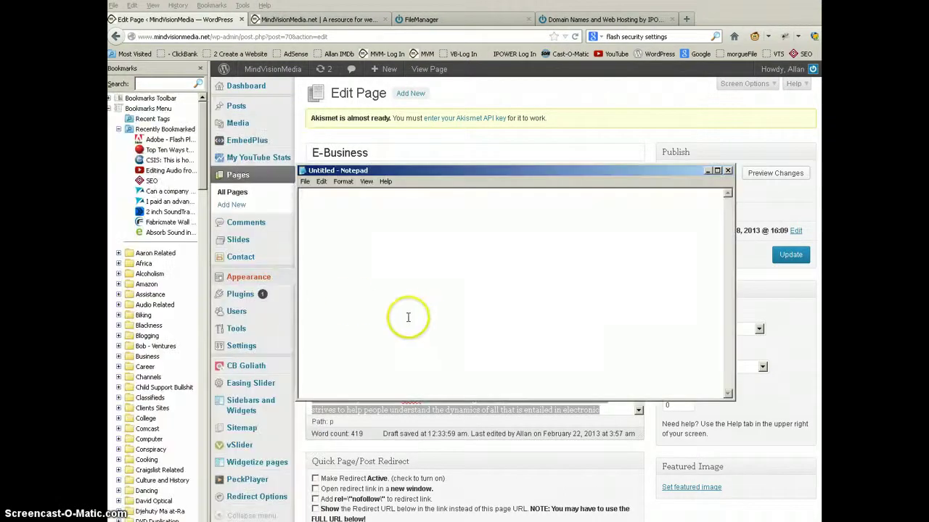
pyautogui.moveTo(410, 174); pyautogui.dragTo(447, 191)
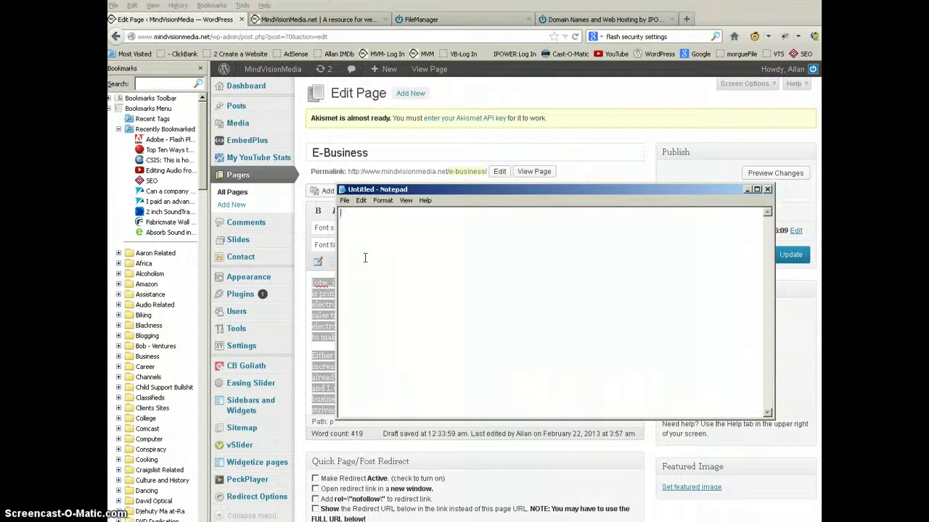
pyautogui.hotkey('ctrl', 'v')
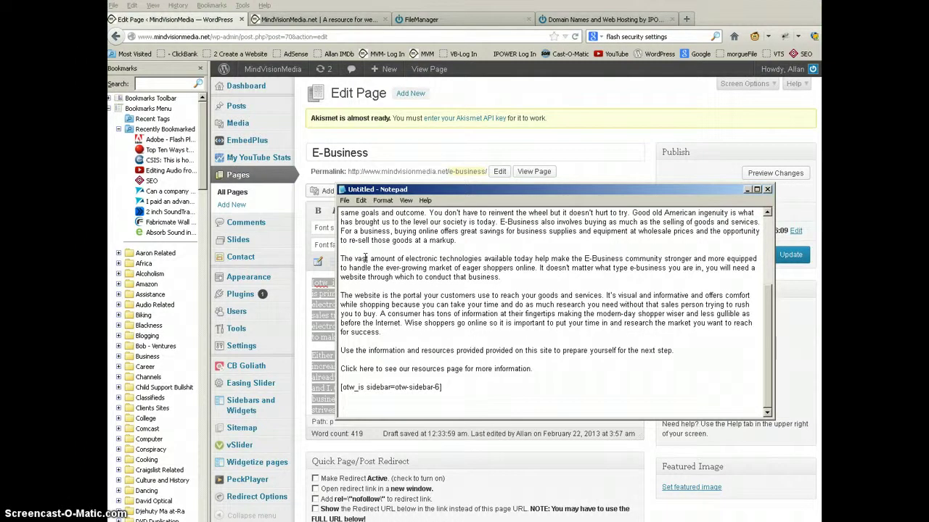
# Look through the pasted page text in Notepad and close the document without saving it
pyautogui.scroll(4, 465, 328)
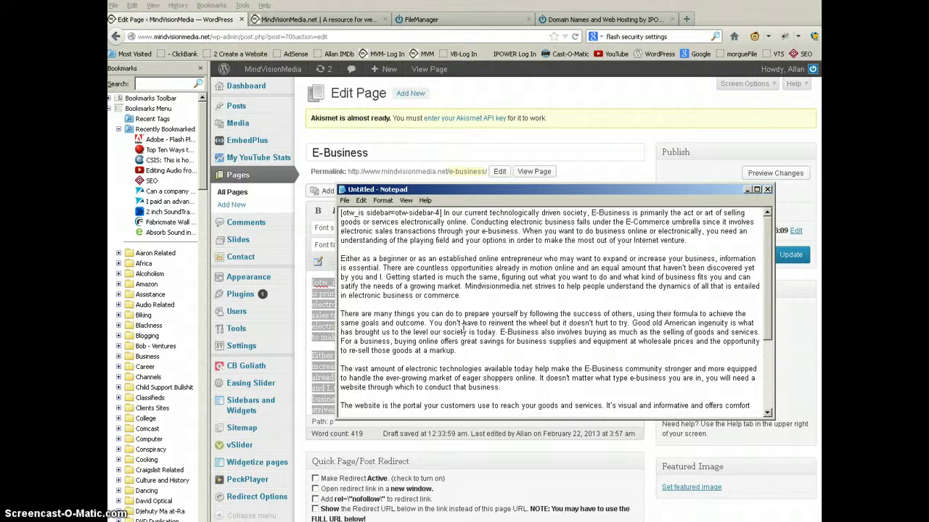
pyautogui.click(345, 201)
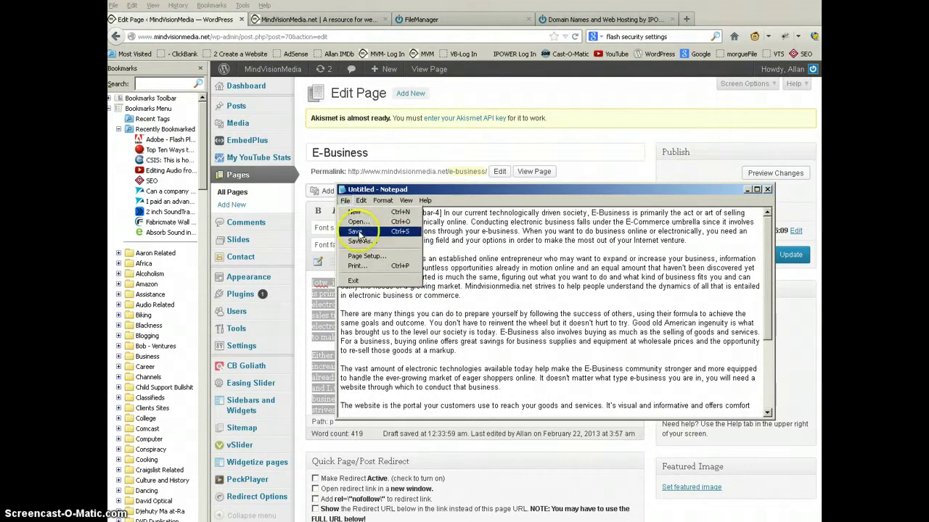
pyautogui.click(467, 203)
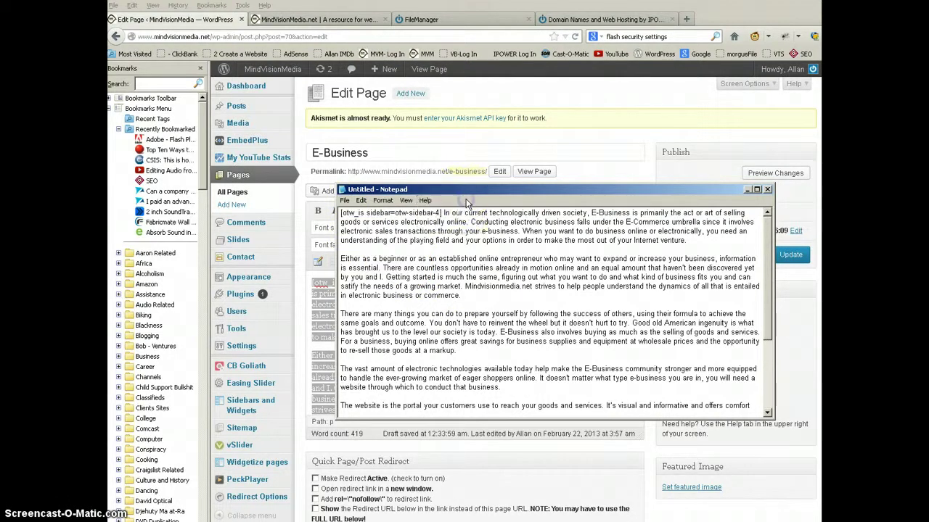
pyautogui.click(443, 213)
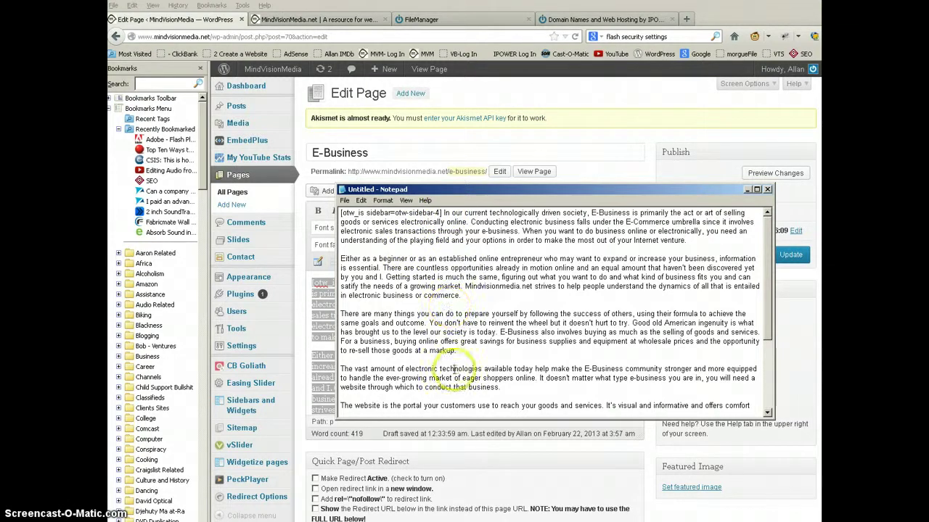
pyautogui.scroll(-4, 479, 374)
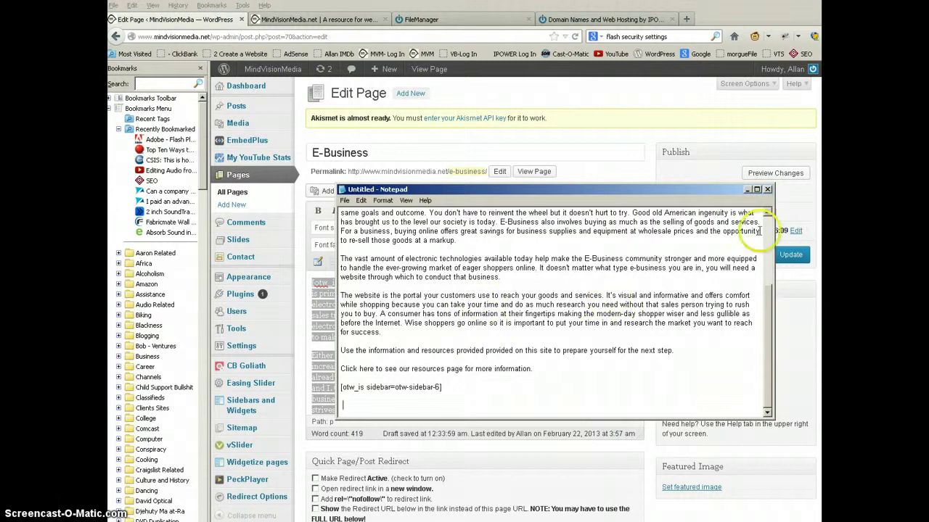
pyautogui.click(767, 190)
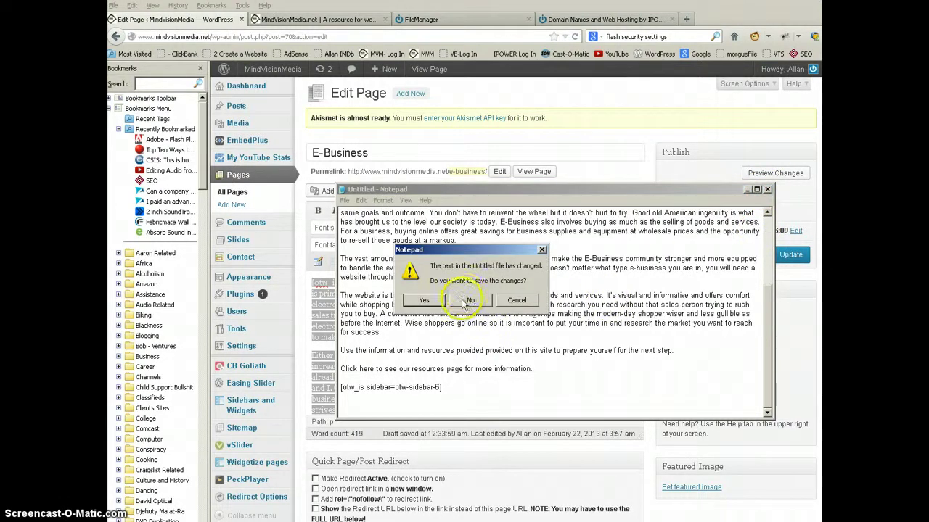
pyautogui.click(464, 303)
pyautogui.click(494, 347)
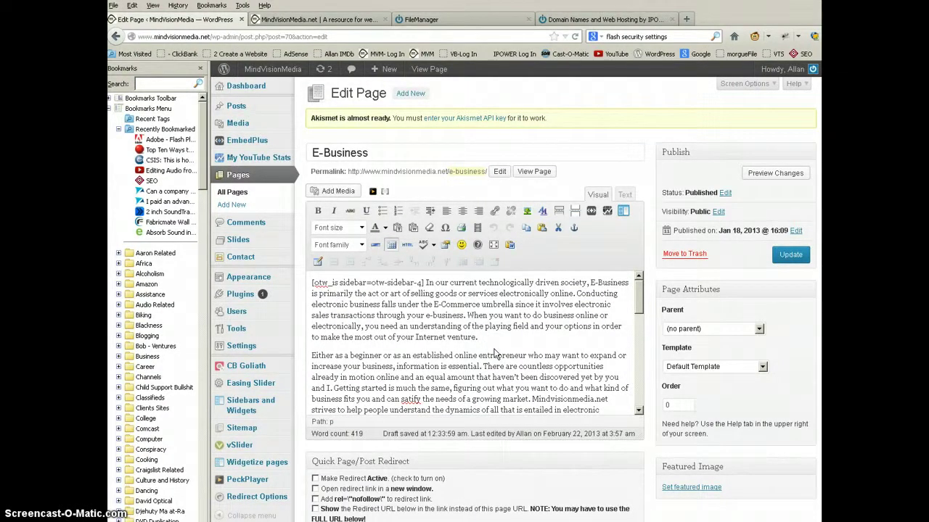
# Correct the misspelled word "satify" to "satisfy" in the second paragraph of the E-Business page
pyautogui.scroll(-10, 491, 348)
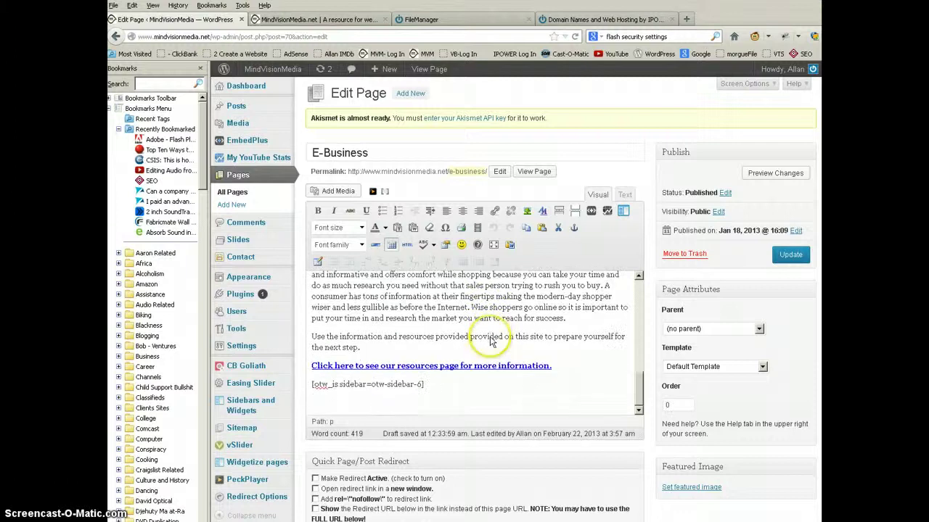
pyautogui.scroll(4, 490, 337)
pyautogui.scroll(8, 489, 336)
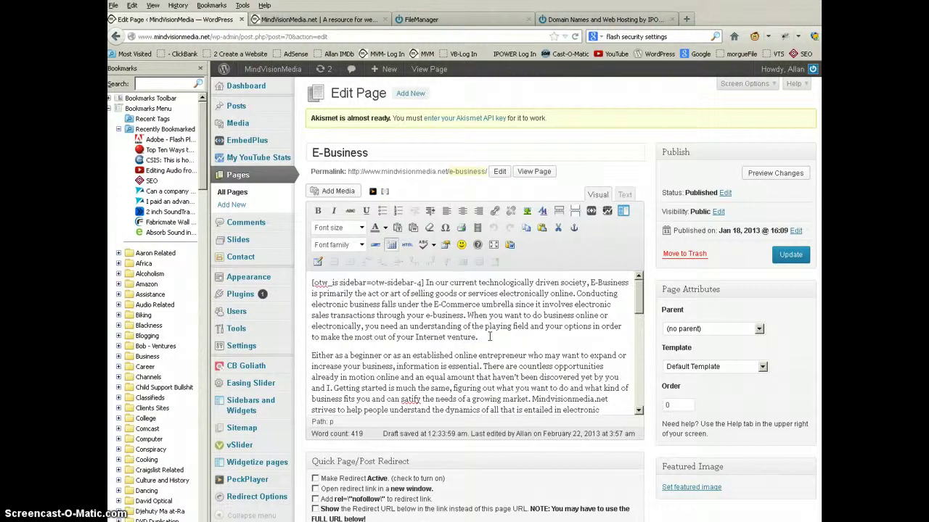
pyautogui.rightClick(410, 399)
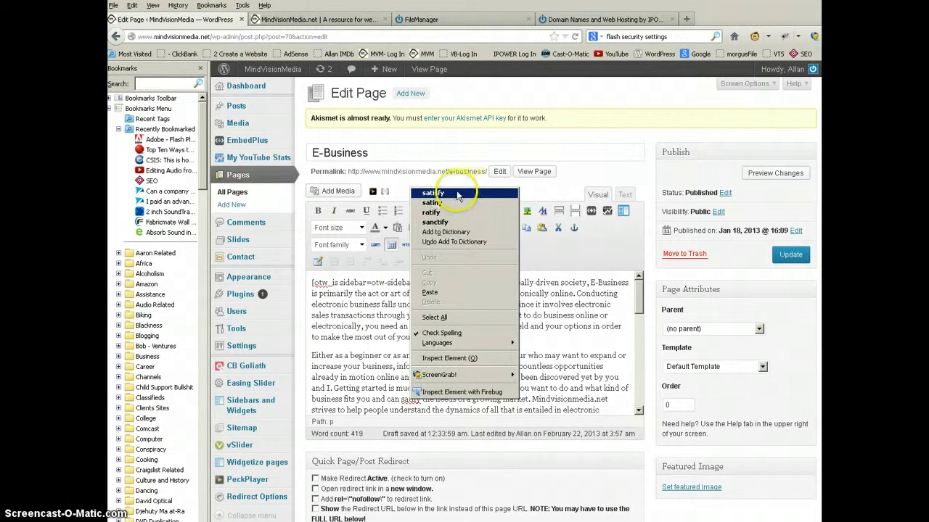
pyautogui.click(433, 193)
# Review the E-Business page content again through to its end and return to the start
pyautogui.scroll(-10, 451, 355)
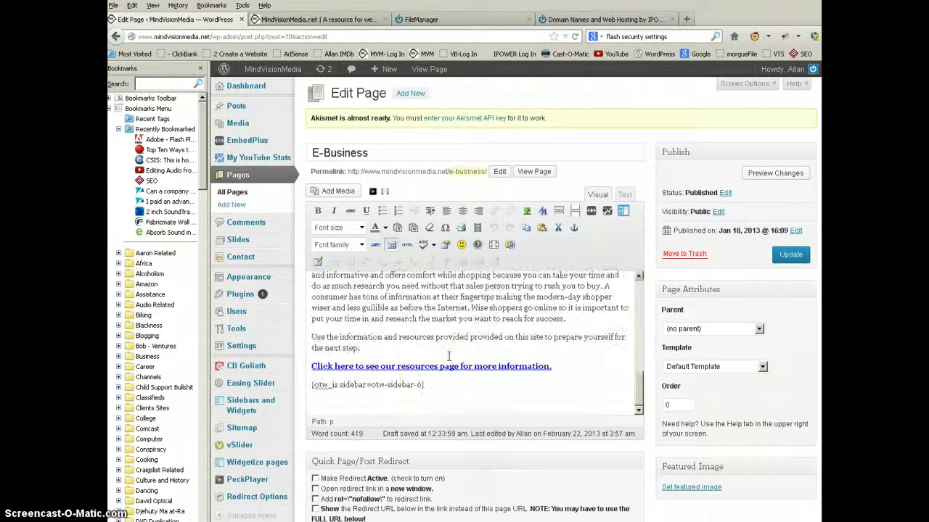
pyautogui.scroll(8, 448, 357)
pyautogui.scroll(2, 449, 356)
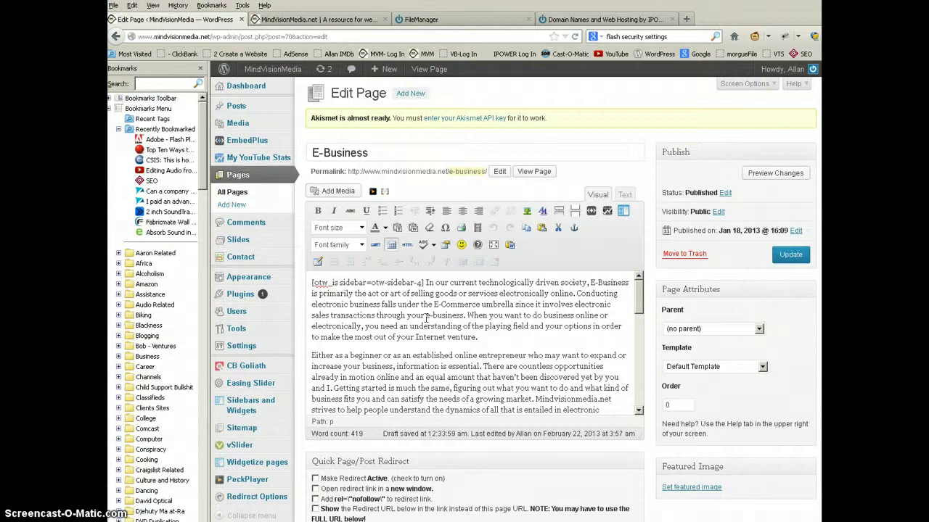
pyautogui.scroll(-10, 426, 320)
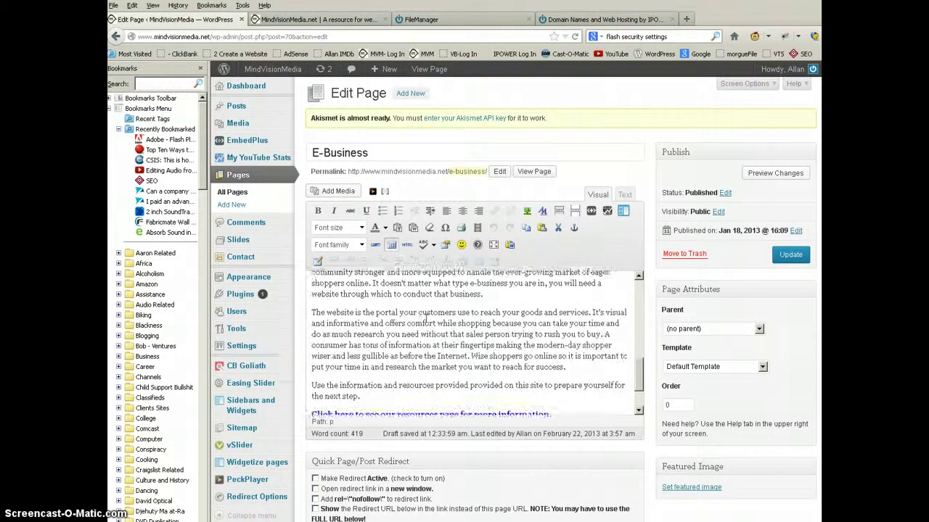
pyautogui.scroll(-2, 426, 320)
pyautogui.scroll(5, 426, 319)
pyautogui.scroll(3, 426, 319)
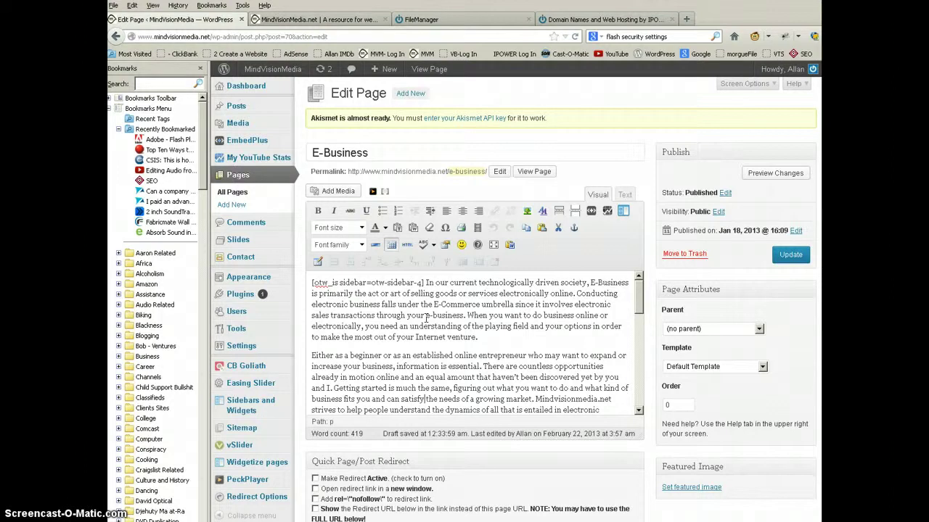
pyautogui.click(313, 283)
pyautogui.hotkey('ctrl', 'a')
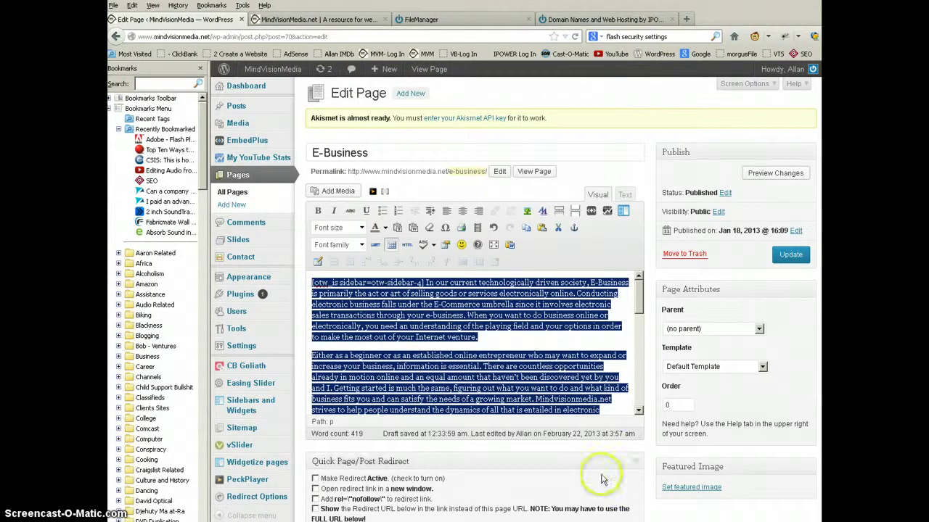
pyautogui.hotkey('alt', 'Tab')
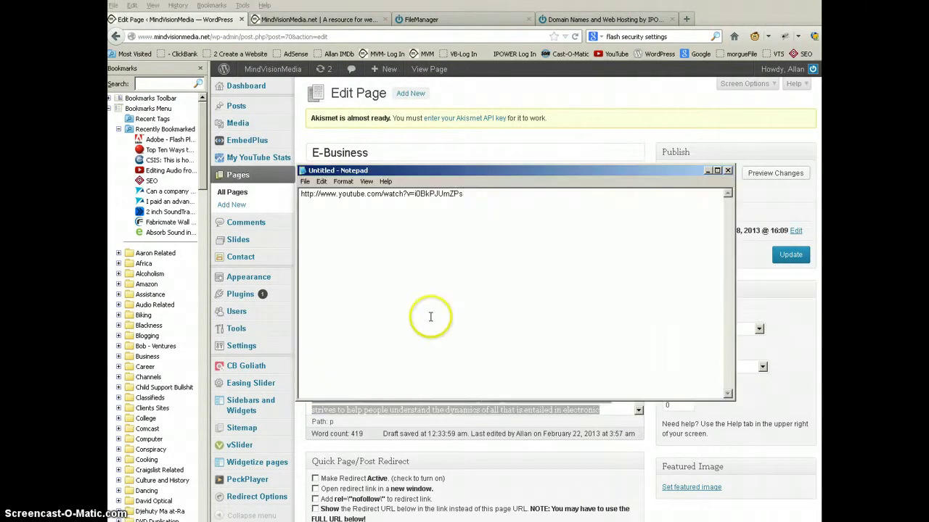
pyautogui.click(708, 171)
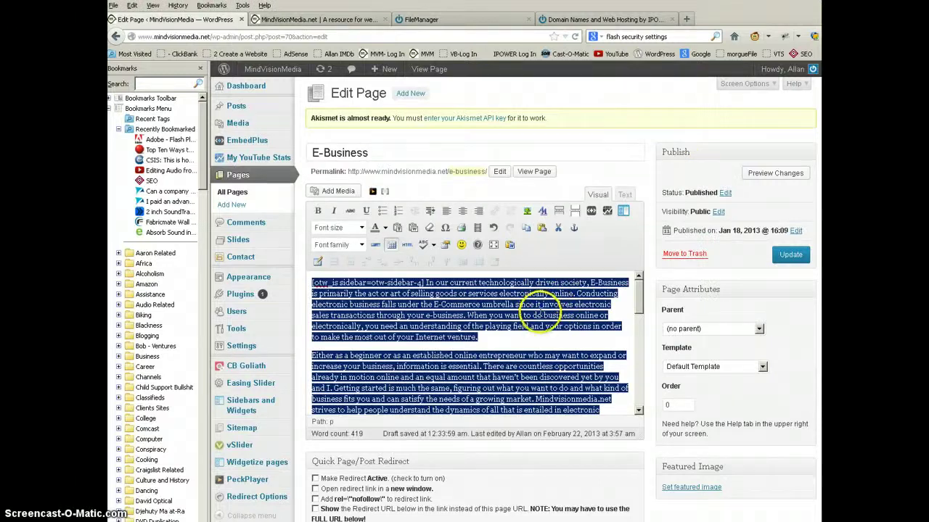
pyautogui.click(530, 342)
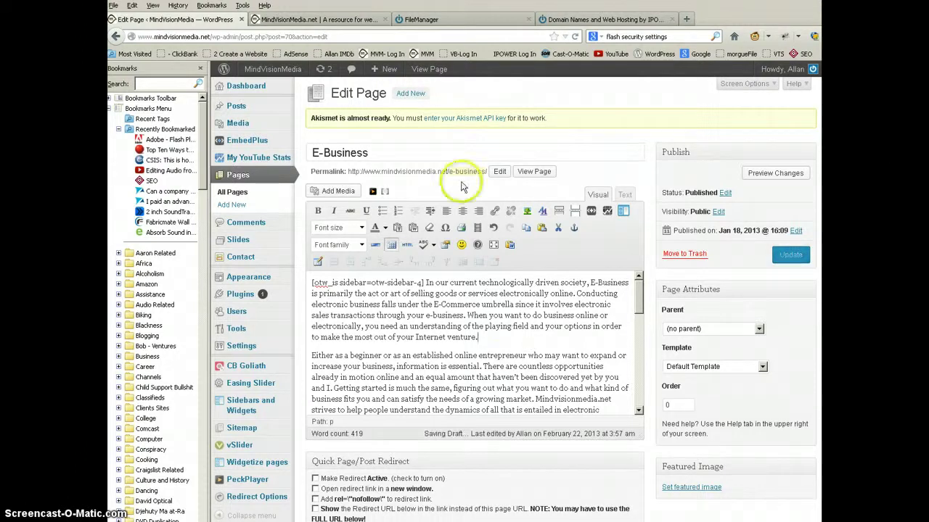
# Go to the iPower home page and check the progress of the WP-Backup-2-22-13.zip download
pyautogui.click(357, 22)
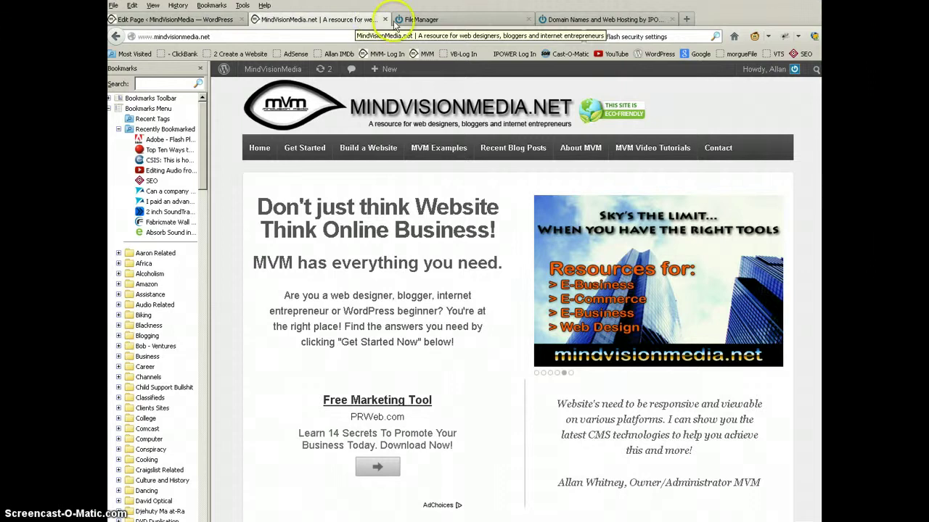
pyautogui.click(442, 22)
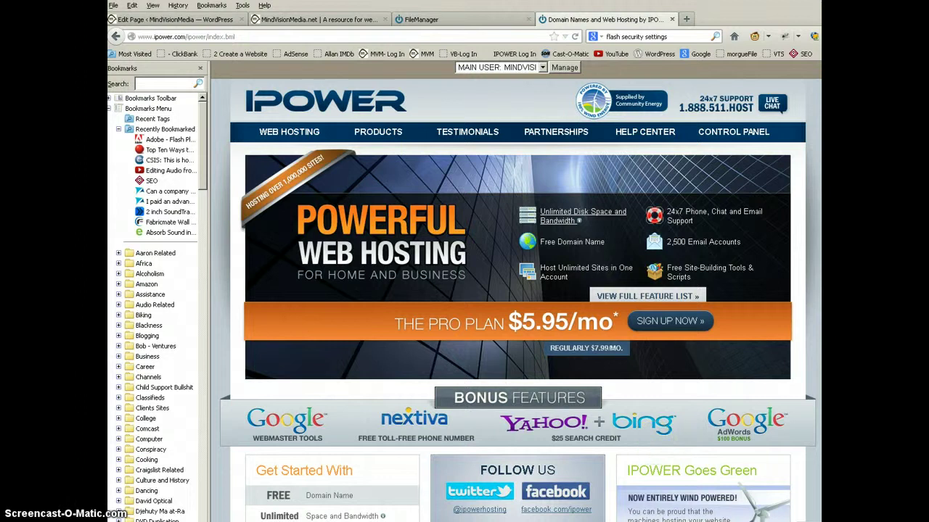
pyautogui.hotkey('ctrl', 'shift', 'y')
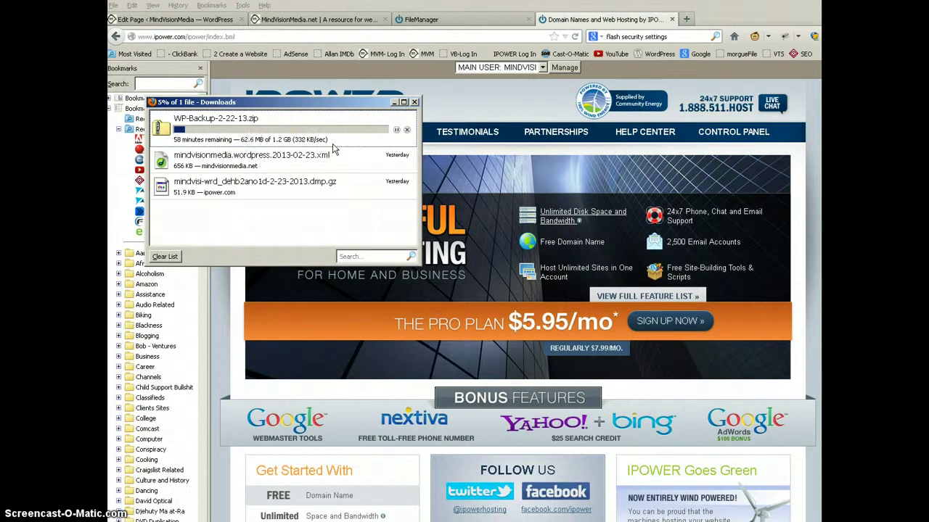
pyautogui.click(394, 103)
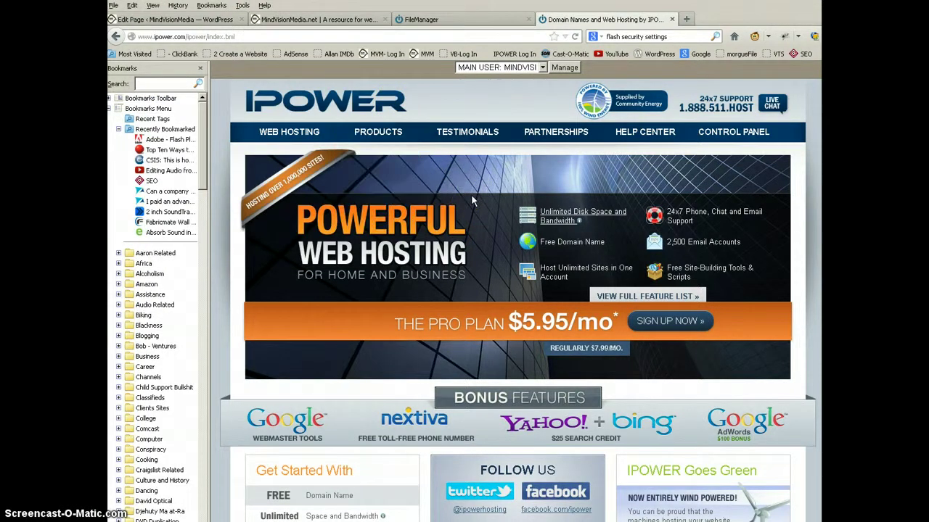
# Switch to the MindVisionMedia.net home page and view the pages listed under Get Started
pyautogui.click(283, 20)
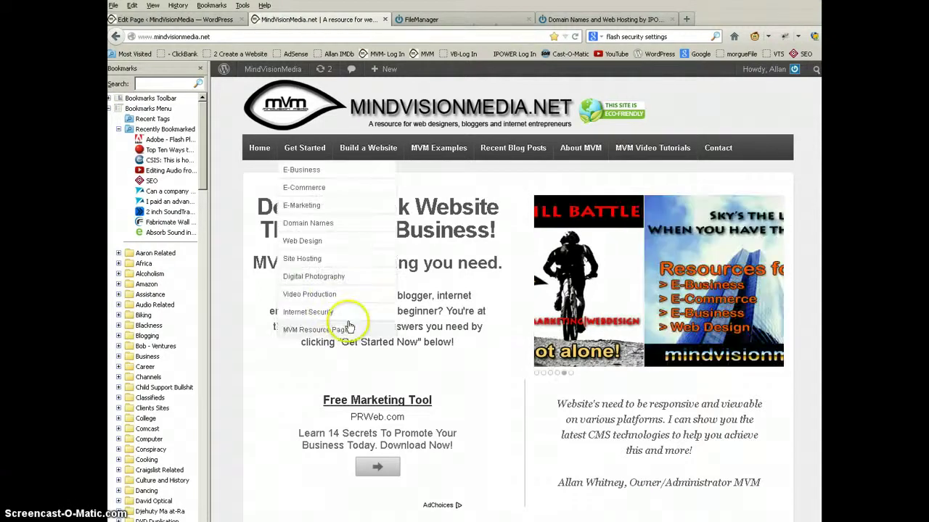
pyautogui.click(297, 488)
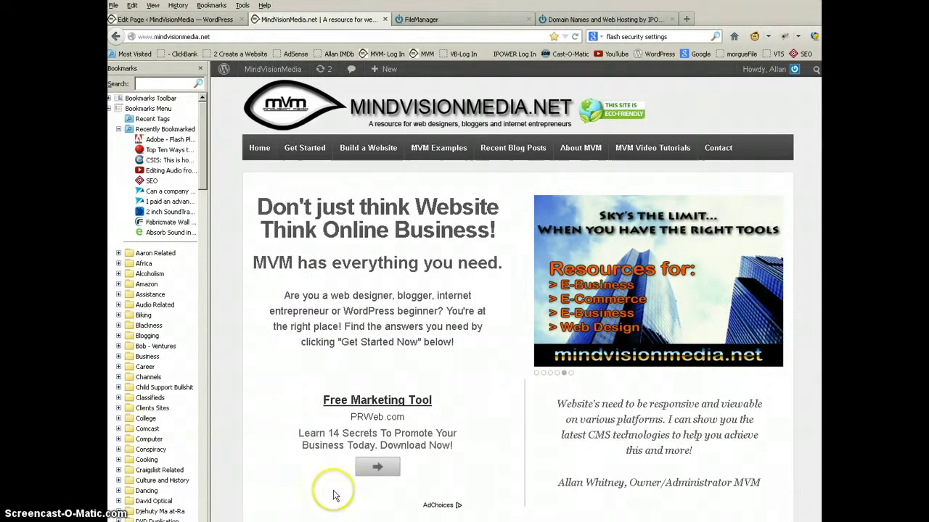